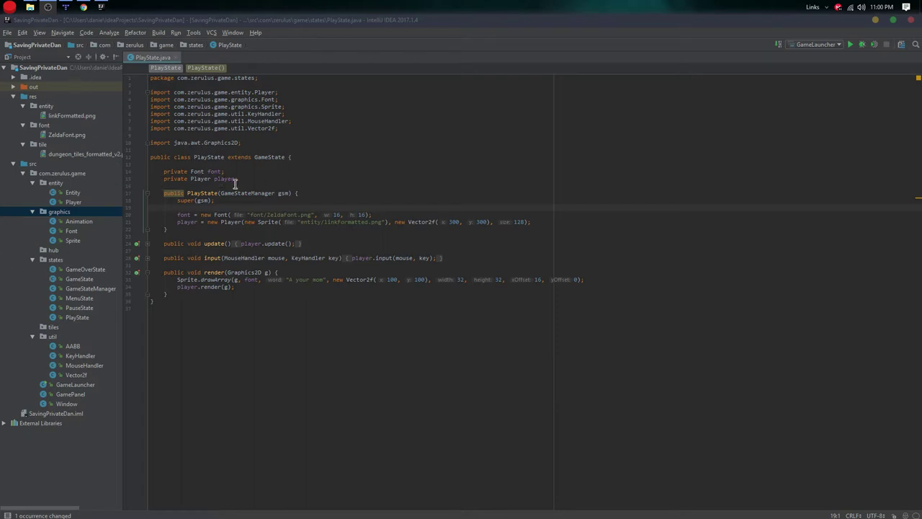
Step: Open dungeon_tiles_formatted_v2.png from the tile folder and examine the dungeon tiles at a larger scale
{"action": "double_click", "coordinate": [72, 155]}
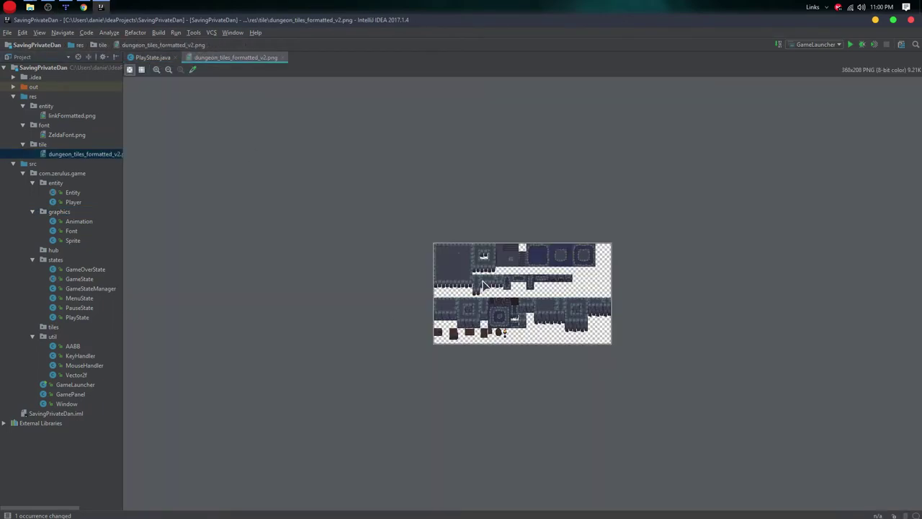
{"action": "scroll", "coordinate": [514, 279], "scroll_direction": "down", "scroll_amount": 2, "text": "ctrl"}
{"action": "scroll", "coordinate": [518, 279], "scroll_direction": "up", "scroll_amount": 5, "text": "ctrl"}
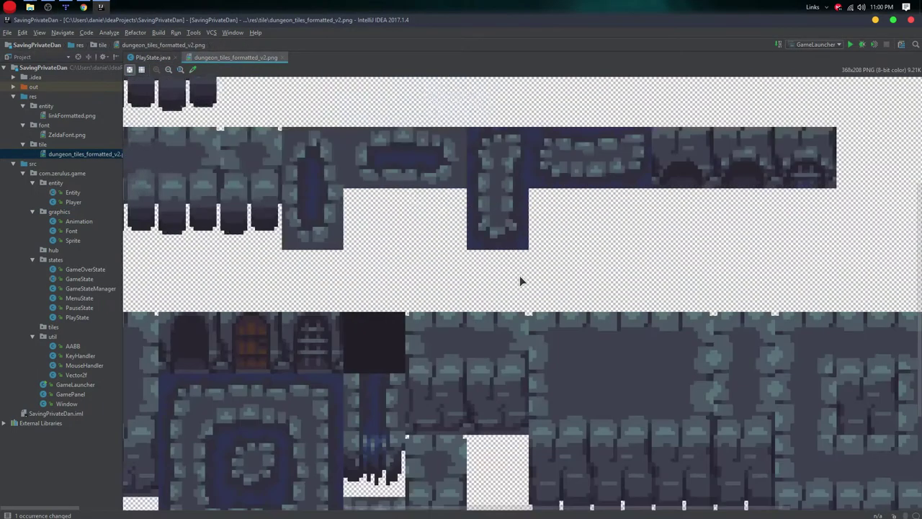
{"action": "scroll", "coordinate": [519, 274], "scroll_direction": "down", "scroll_amount": 2, "text": "ctrl"}
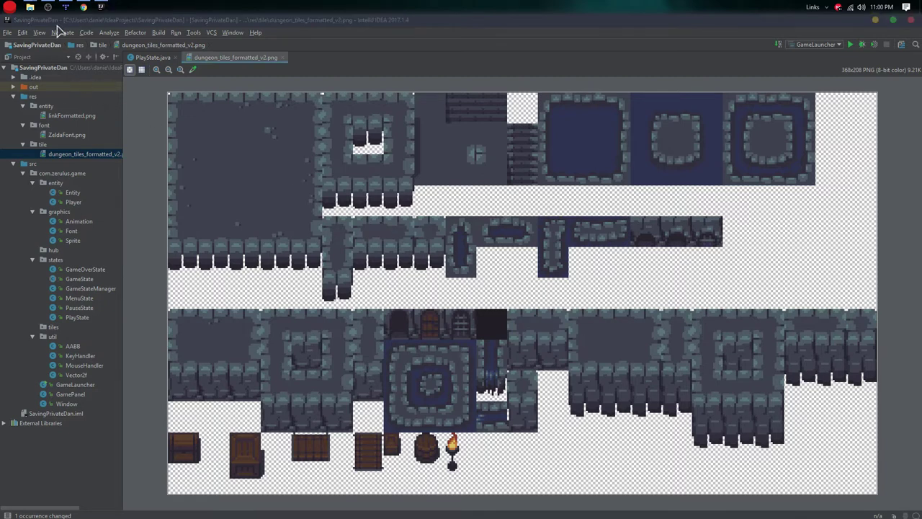
Step: Switch to a new Chrome window, search for "Tiled map" and open the Tiled Map Editor website
{"action": "right_click", "coordinate": [84, 9]}
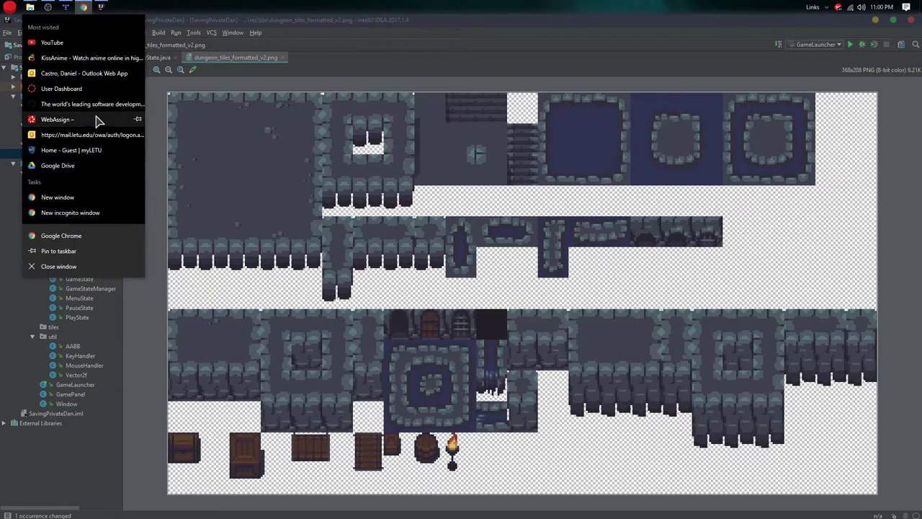
{"action": "left_click", "coordinate": [59, 196]}
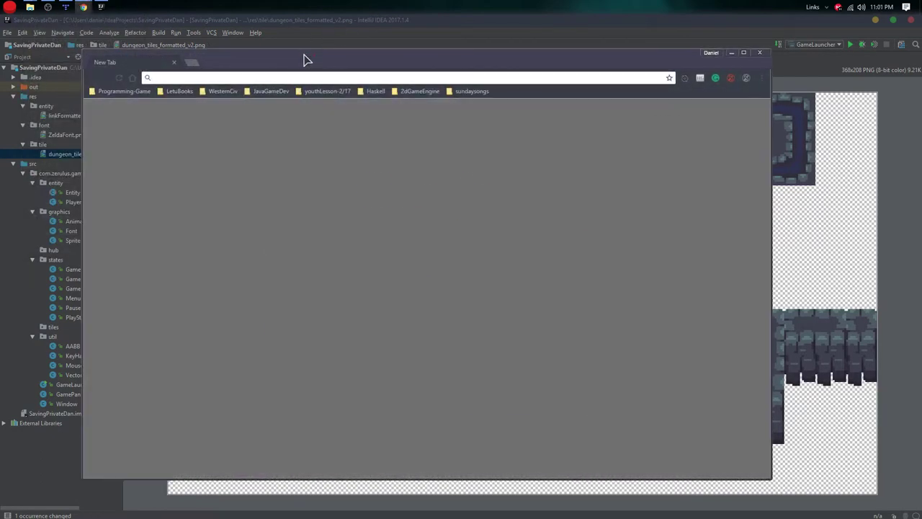
{"action": "type", "text": "Tiled map"}
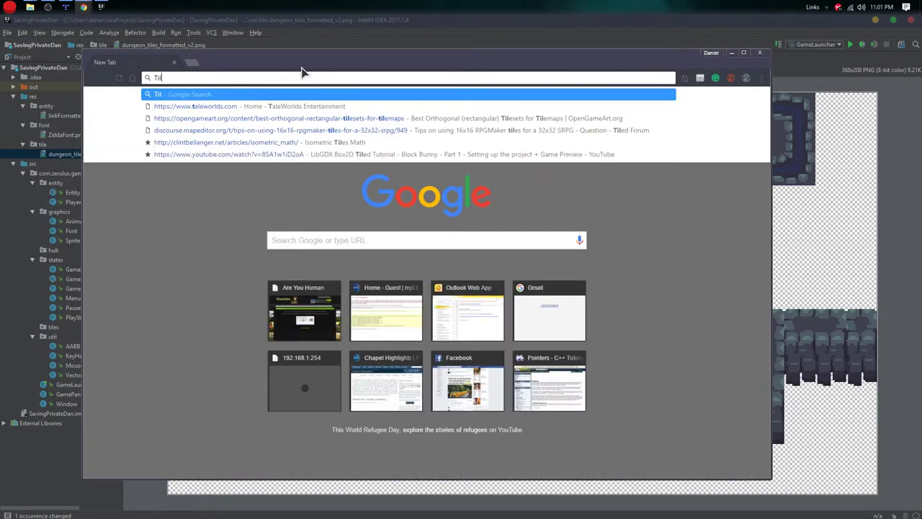
{"action": "key", "text": "Return"}
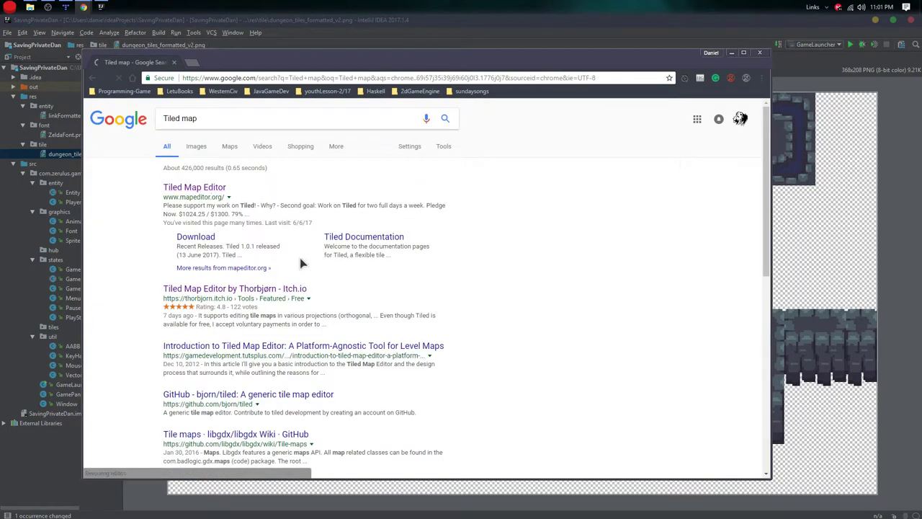
{"action": "left_click", "coordinate": [200, 190]}
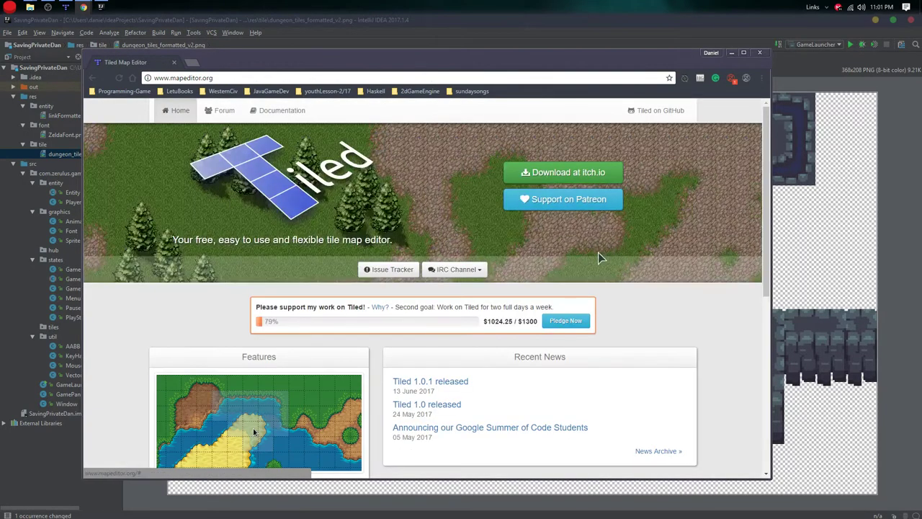
Step: Look over the Tiled homepage and go through its itch.io page to the download list without paying
{"action": "scroll", "coordinate": [598, 257], "scroll_direction": "down", "scroll_amount": 3}
{"action": "scroll", "coordinate": [253, 335], "scroll_direction": "down", "scroll_amount": 5}
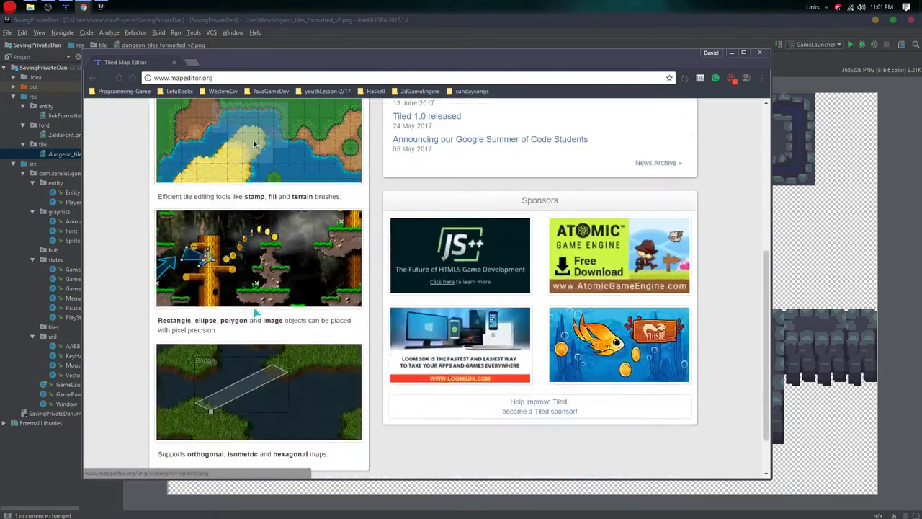
{"action": "scroll", "coordinate": [565, 157], "scroll_direction": "up", "scroll_amount": 5}
{"action": "scroll", "coordinate": [566, 158], "scroll_direction": "up", "scroll_amount": 2}
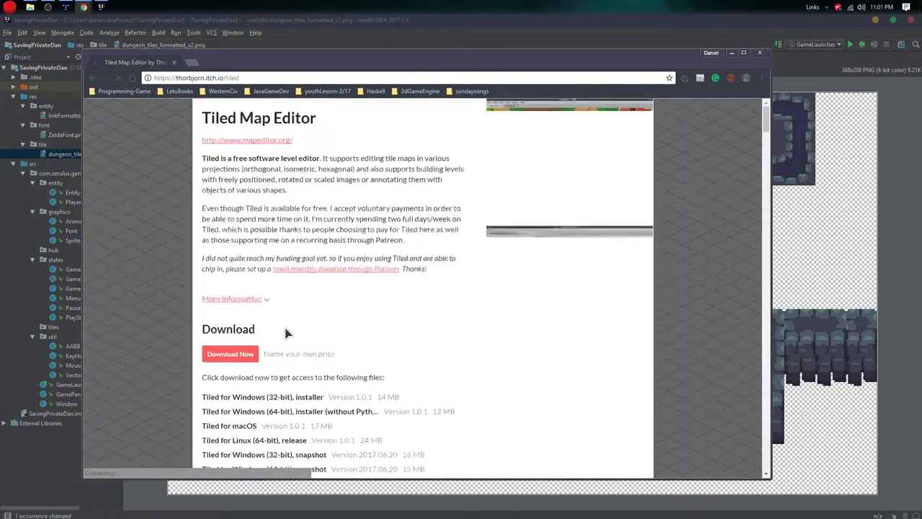
{"action": "scroll", "coordinate": [292, 237], "scroll_direction": "down", "scroll_amount": 5}
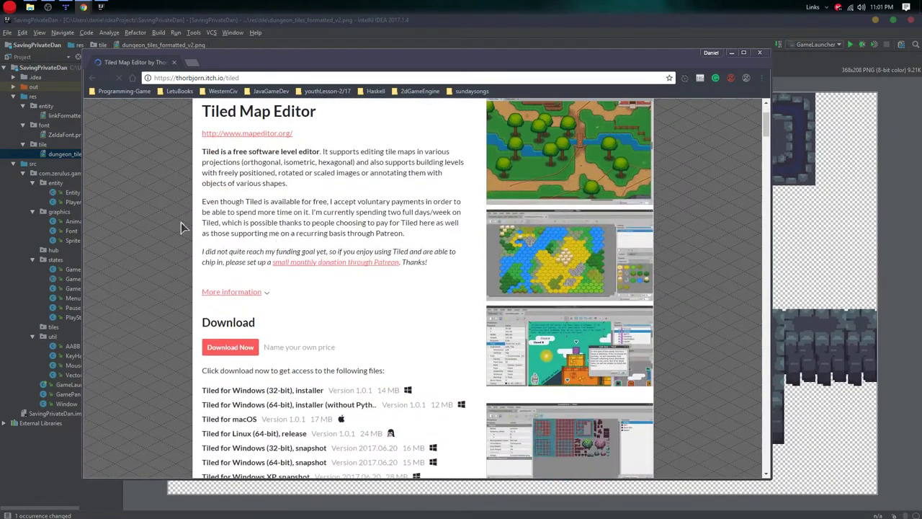
{"action": "left_click", "coordinate": [231, 203]}
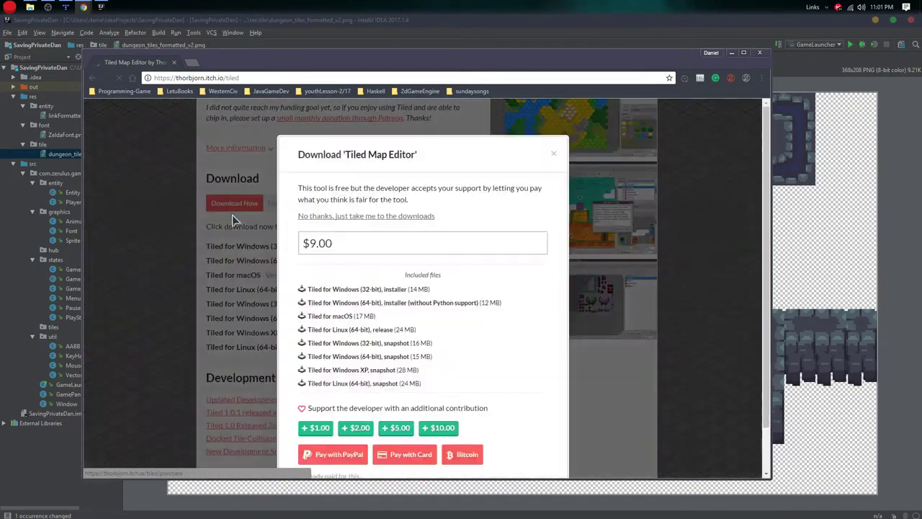
{"action": "left_click_drag", "start_coordinate": [344, 245], "coordinate": [263, 244]}
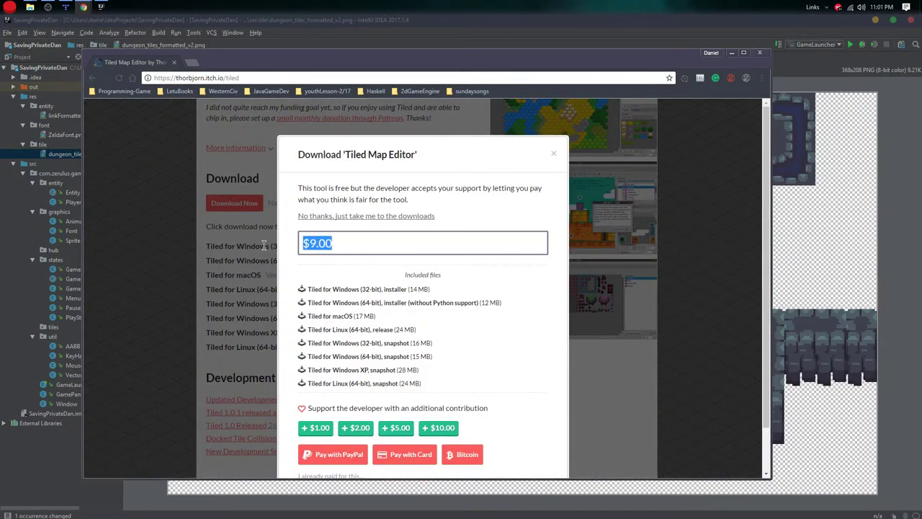
{"action": "left_click", "coordinate": [333, 216]}
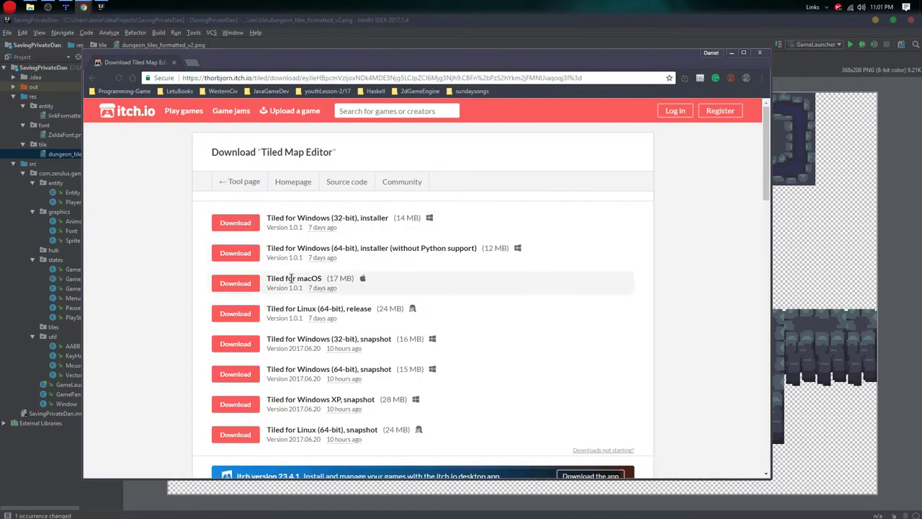
Step: Review the available Tiled downloads for each operating system and close the page
{"action": "scroll", "coordinate": [276, 276], "scroll_direction": "down", "scroll_amount": 3}
{"action": "scroll", "coordinate": [281, 301], "scroll_direction": "up", "scroll_amount": 2}
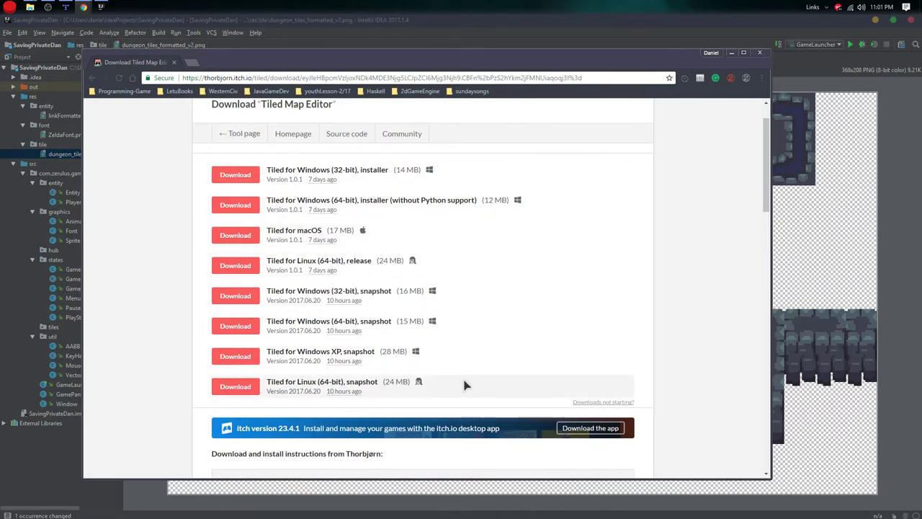
{"action": "scroll", "coordinate": [465, 385], "scroll_direction": "up", "scroll_amount": 2}
{"action": "middle_click", "coordinate": [136, 61]}
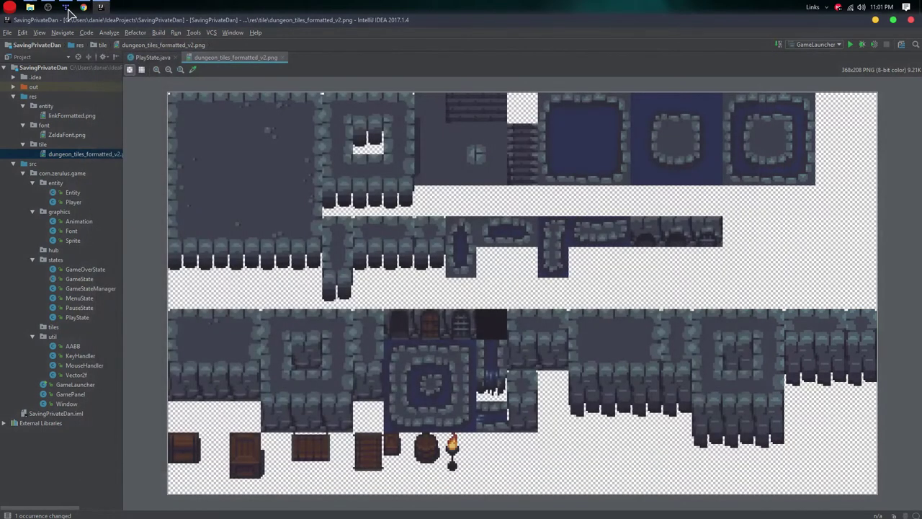
Step: Switch to Tiled and create an orthogonal CSV map of 50 × 50 tiles with 16 px tiles, rendered Right Down
{"action": "left_click", "coordinate": [65, 7]}
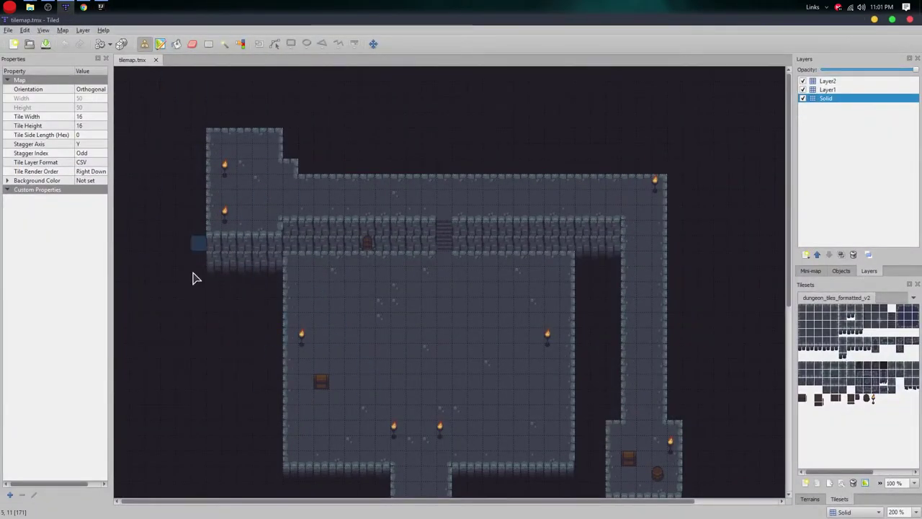
{"action": "left_click", "coordinate": [8, 30]}
{"action": "left_click", "coordinate": [20, 41]}
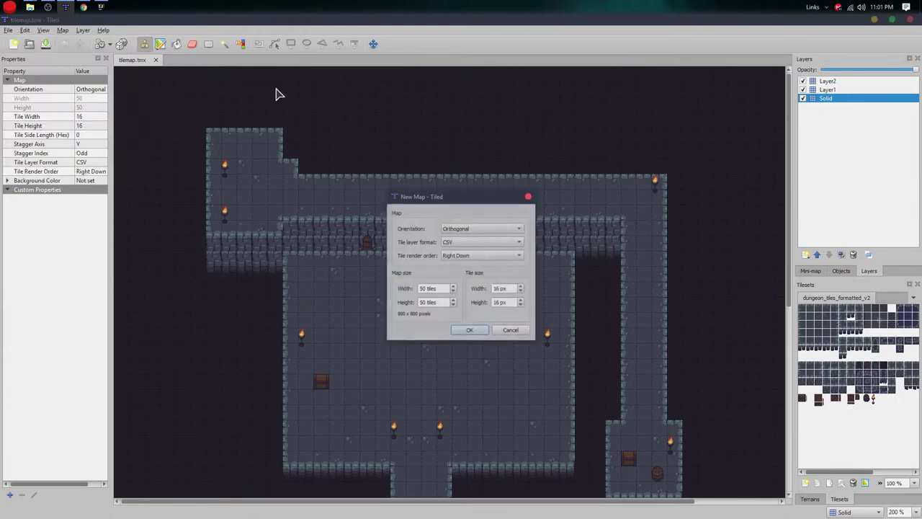
{"action": "left_click", "coordinate": [472, 229]}
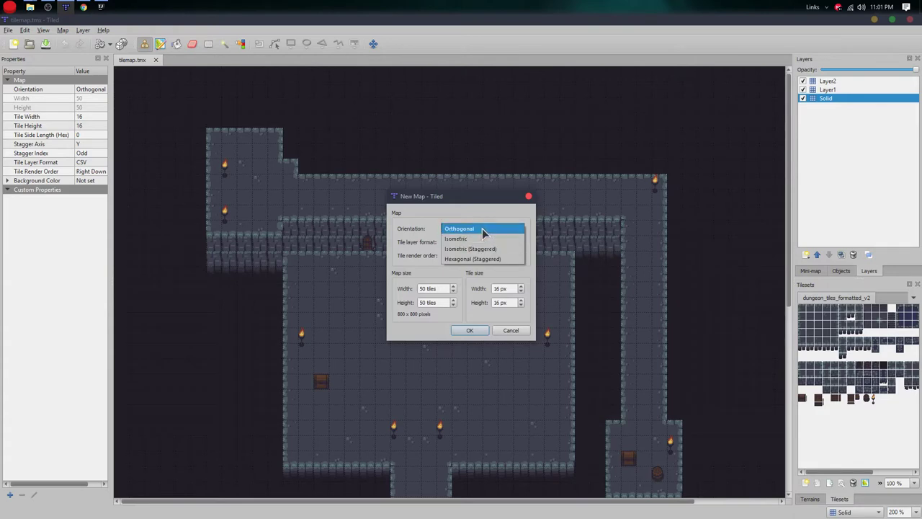
{"action": "left_click", "coordinate": [482, 230]}
{"action": "left_click", "coordinate": [481, 230]}
{"action": "left_click", "coordinate": [478, 230]}
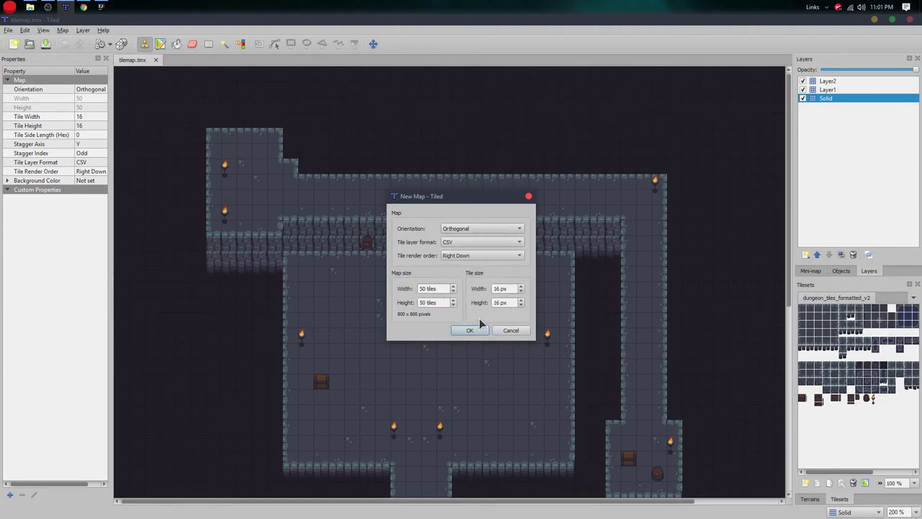
{"action": "left_click", "coordinate": [470, 330]}
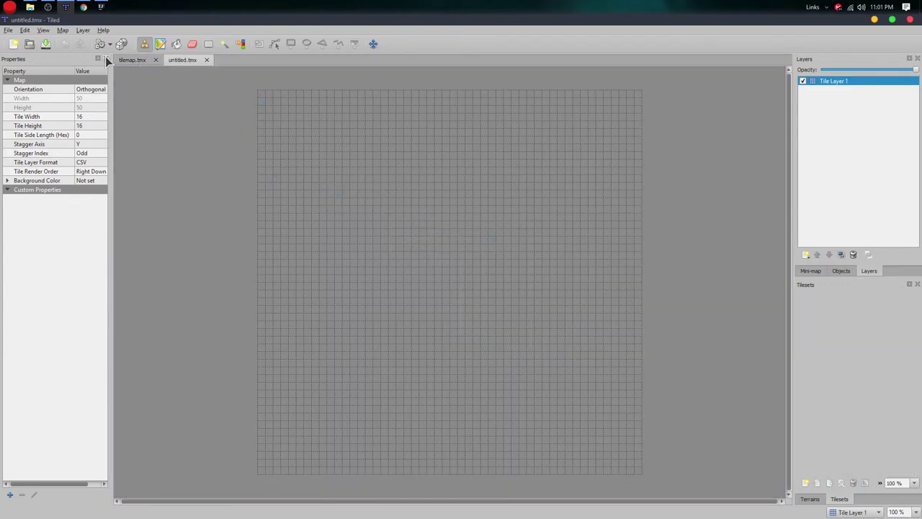
Step: Compare the finished tilemap.tmx with the empty untitled.tmx and return to the empty map
{"action": "left_click", "coordinate": [8, 31]}
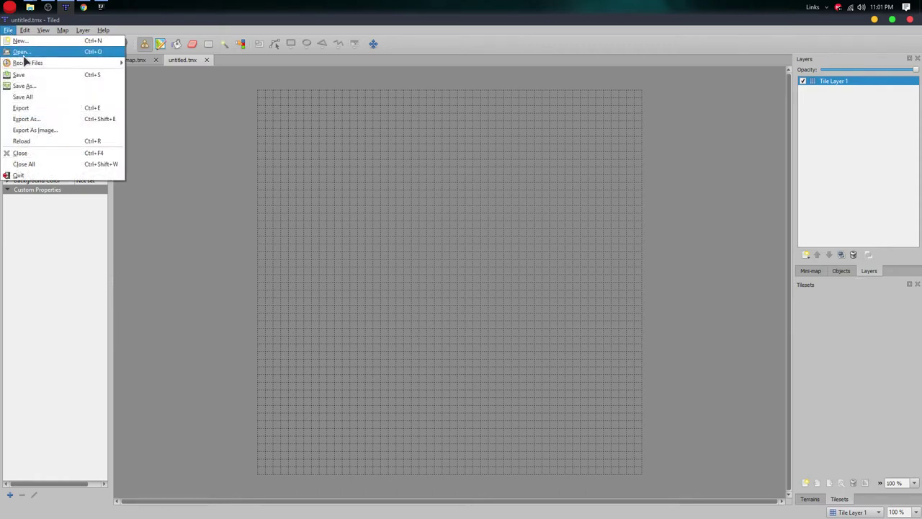
{"action": "left_click", "coordinate": [211, 98]}
{"action": "left_click", "coordinate": [144, 60]}
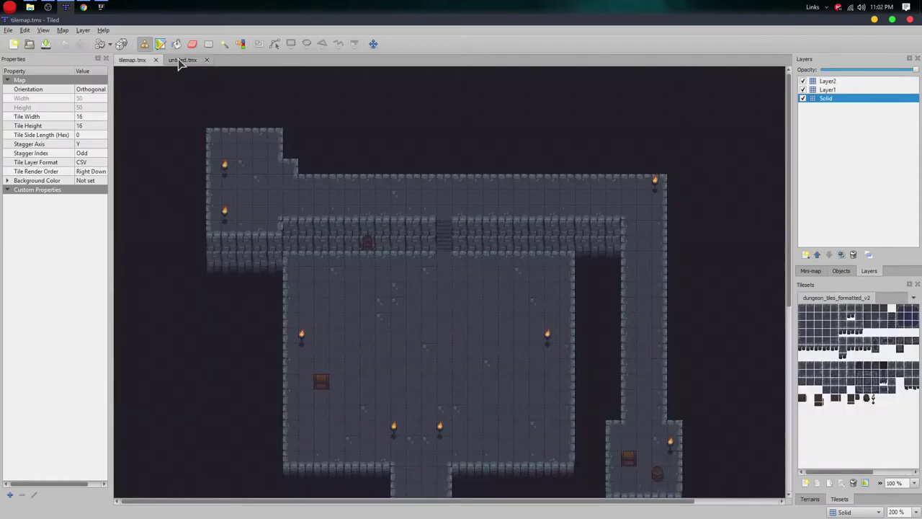
{"action": "left_click", "coordinate": [180, 62]}
{"action": "left_click", "coordinate": [140, 61]}
{"action": "left_click", "coordinate": [181, 62]}
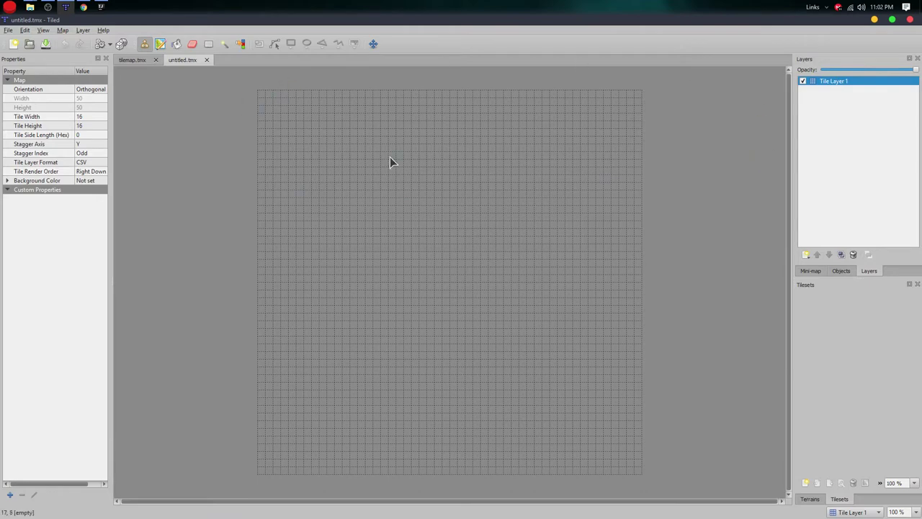
Step: Start a new tileset based on a tileset image and browse for its source file
{"action": "left_click", "coordinate": [805, 483]}
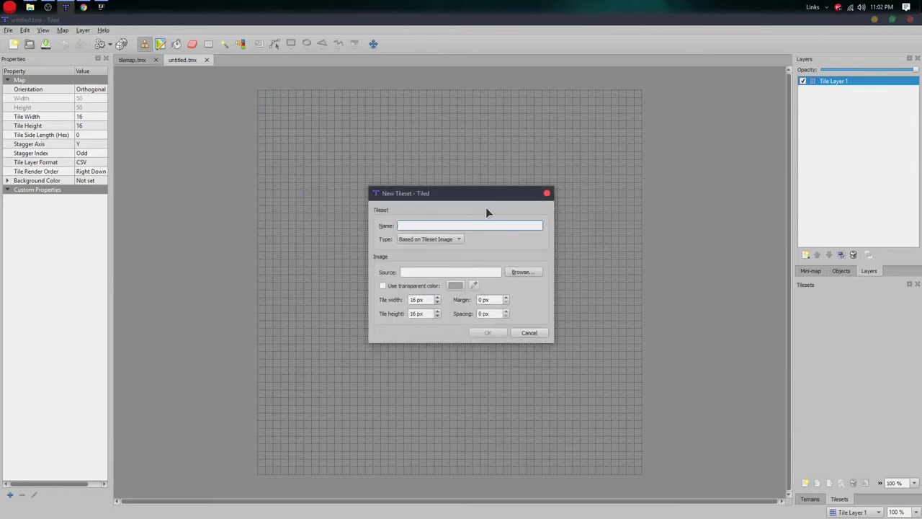
{"action": "left_click", "coordinate": [547, 193]}
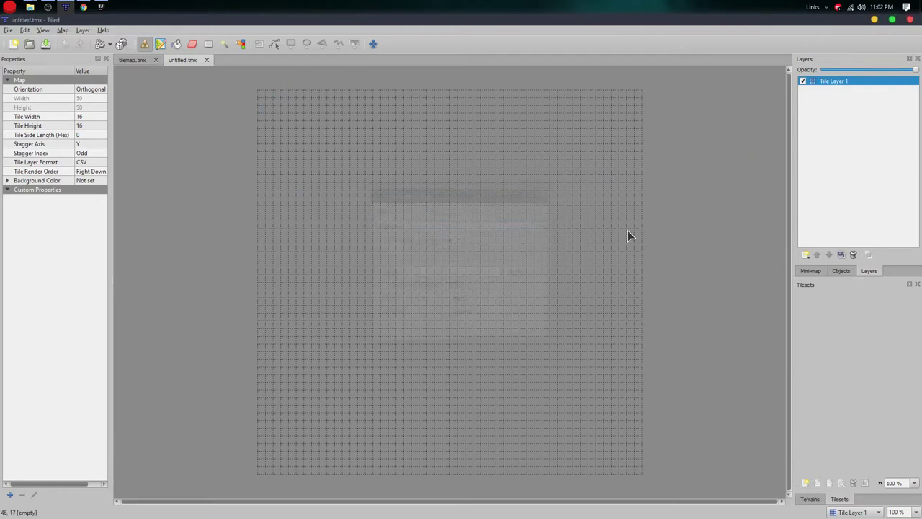
{"action": "left_click", "coordinate": [806, 482]}
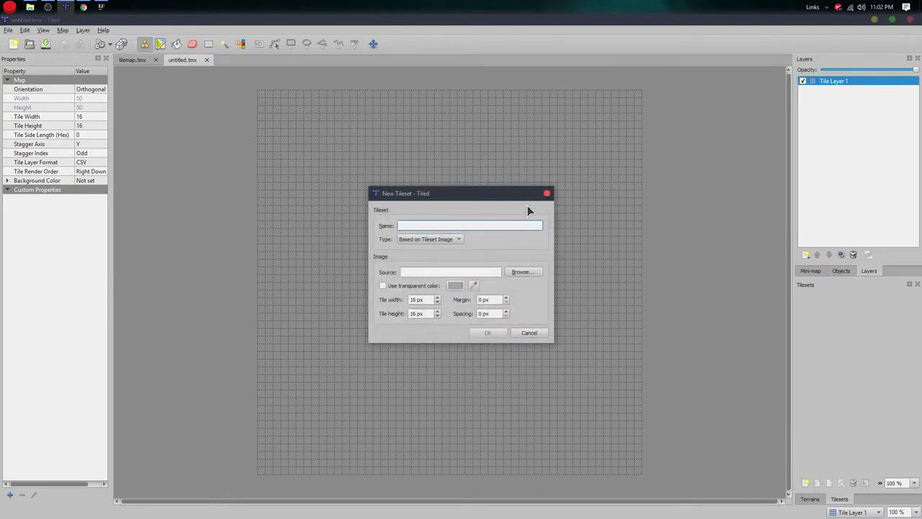
{"action": "left_click", "coordinate": [530, 272]}
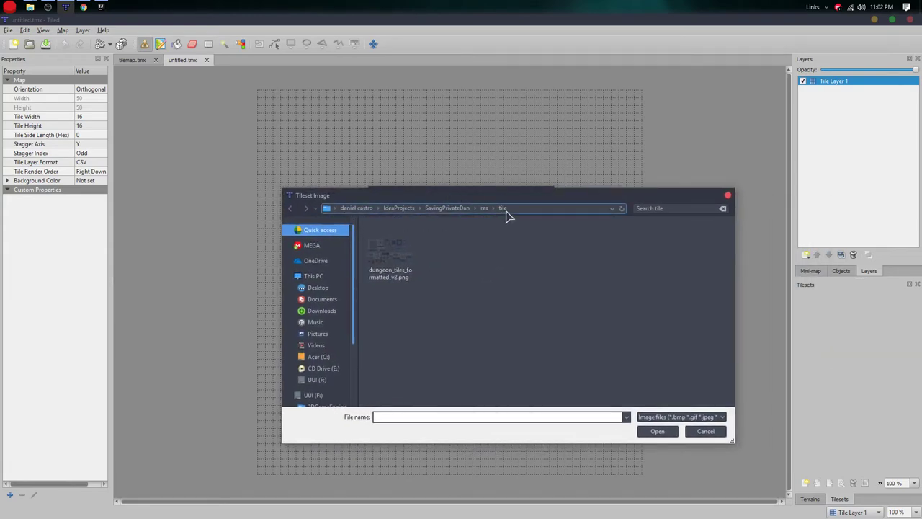
Step: Check the tileset image's location in the IntelliJ IDEA project against the folder path in Tiled's file dialog
{"action": "left_click", "coordinate": [100, 7]}
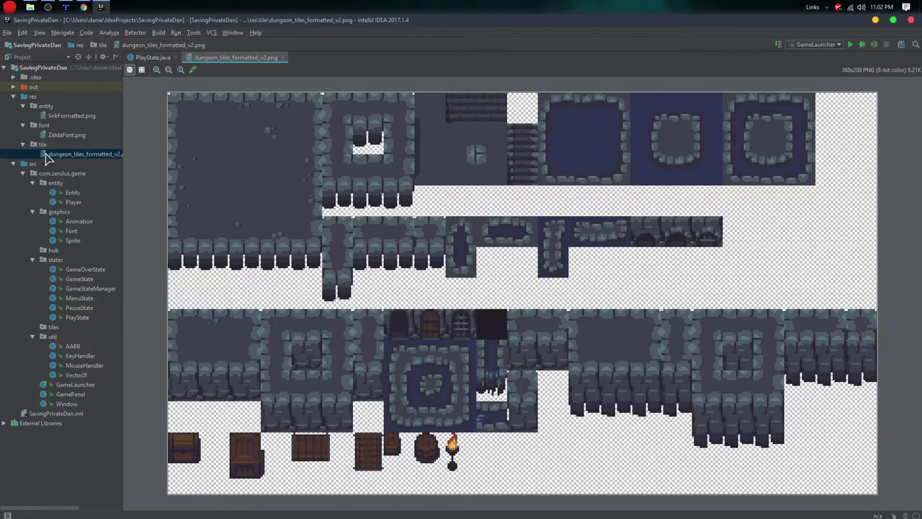
{"action": "left_click", "coordinate": [65, 7]}
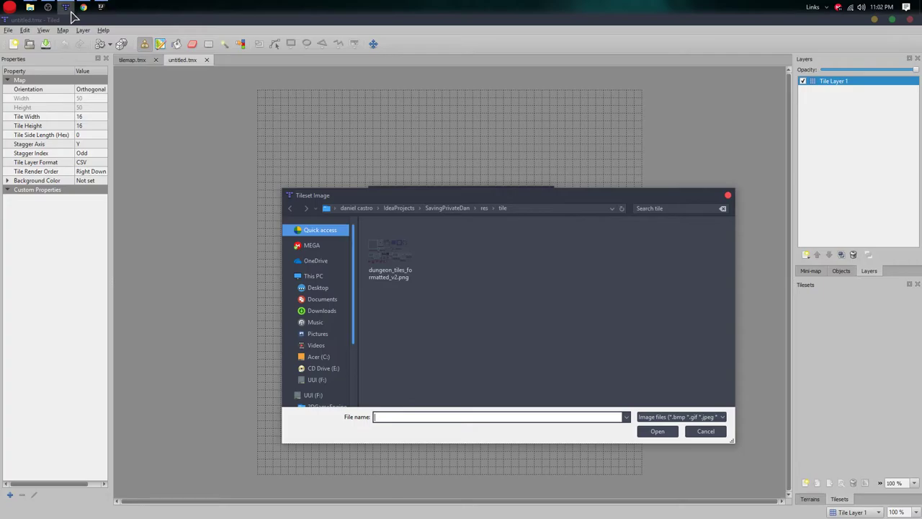
{"action": "left_click", "coordinate": [534, 208]}
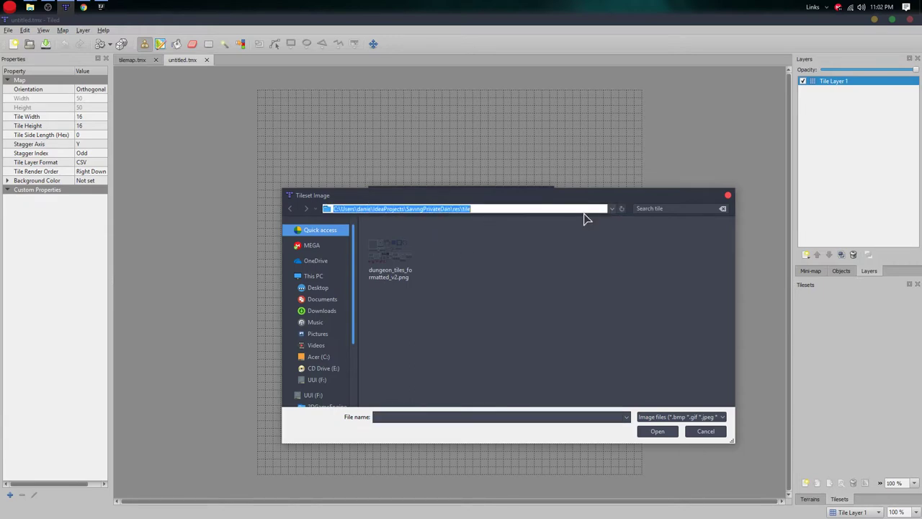
Step: Add the tileset from dungeon_tiles_formatted_v2.png with 16 × 16 px tiles and enlarge its display area
{"action": "left_click", "coordinate": [396, 259]}
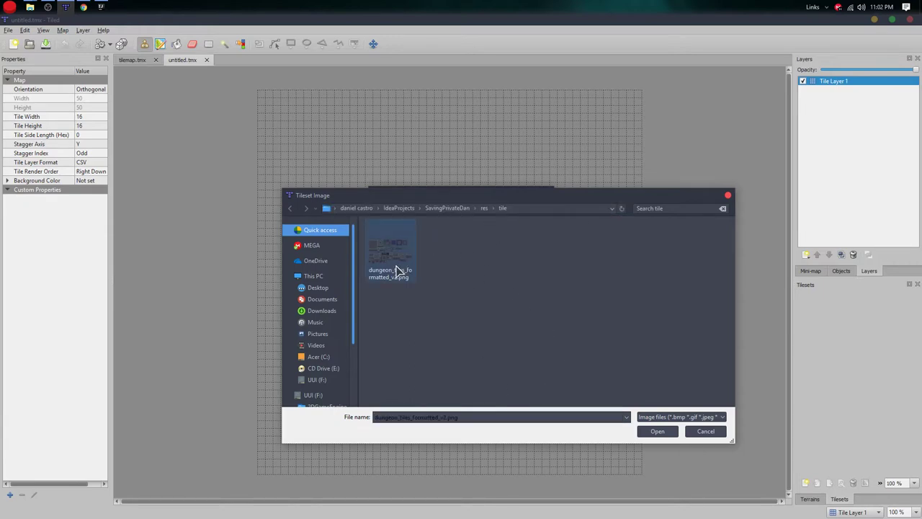
{"action": "left_click", "coordinate": [657, 432]}
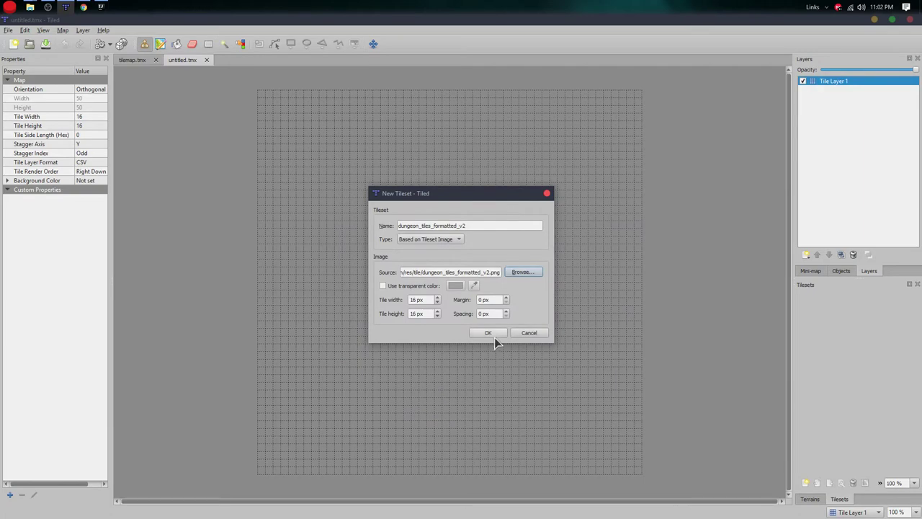
{"action": "left_click", "coordinate": [489, 333]}
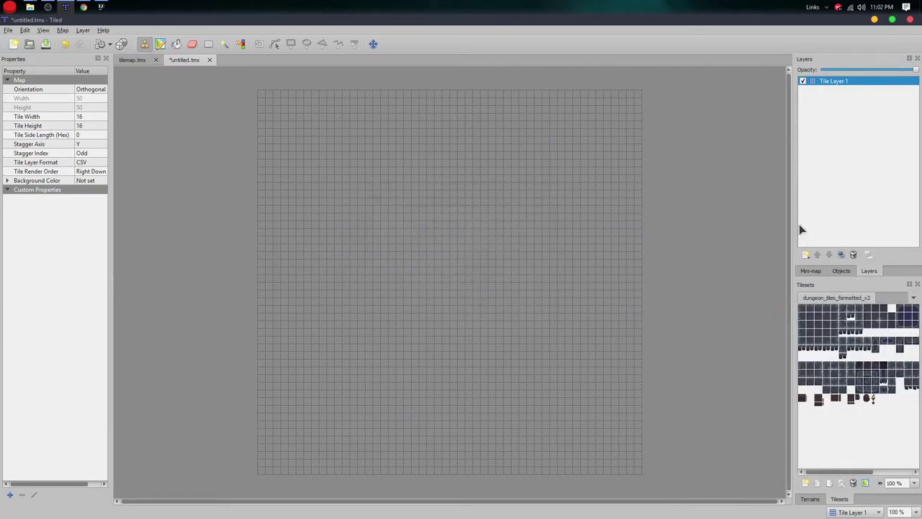
{"action": "left_click_drag", "start_coordinate": [790, 211], "coordinate": [684, 212]}
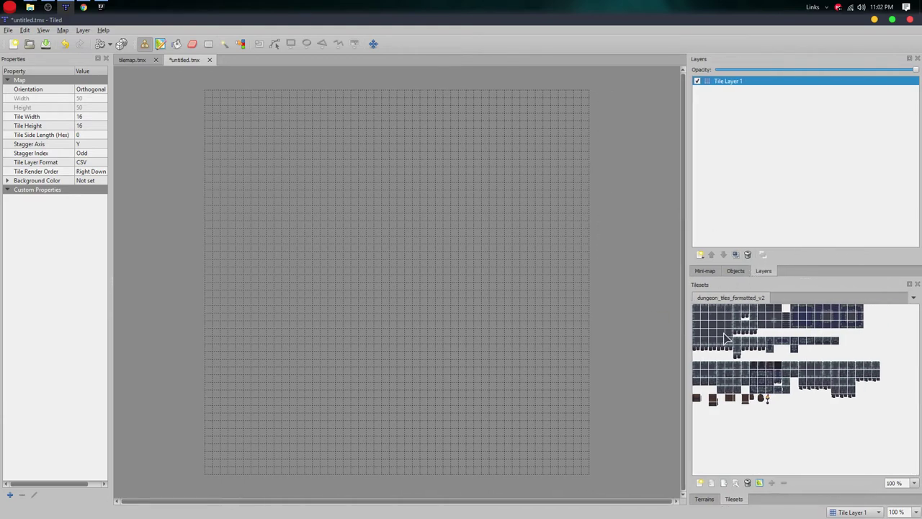
Step: Check where dungeon_tiles_formatted_v2.png is stored in the project's res/tile folder using File Explorer, and close that window
{"action": "mouse_move", "coordinate": [30, 8]}
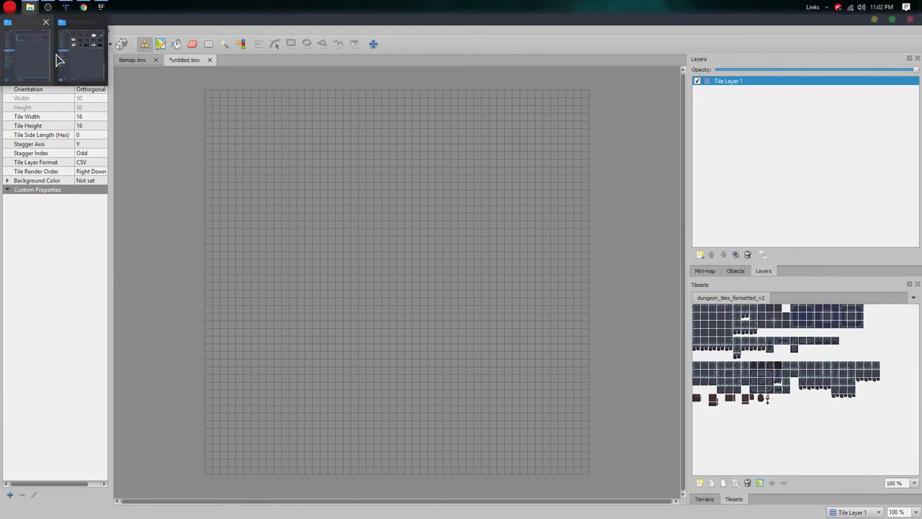
{"action": "mouse_move", "coordinate": [37, 60]}
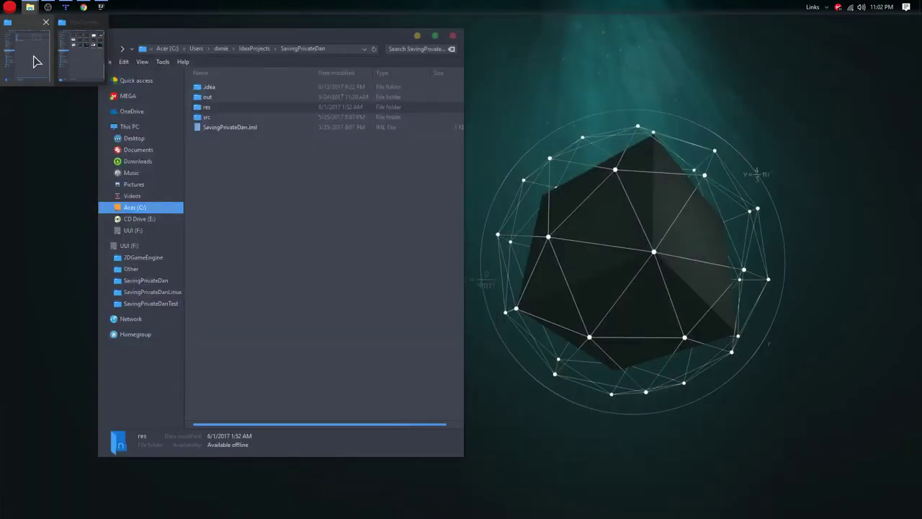
{"action": "left_click", "coordinate": [37, 60]}
{"action": "double_click", "coordinate": [224, 107]}
{"action": "double_click", "coordinate": [223, 108]}
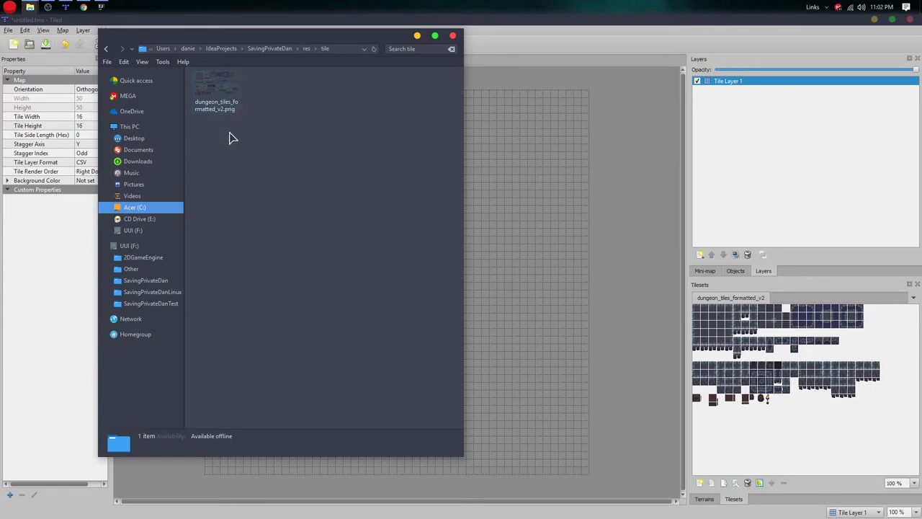
{"action": "left_click", "coordinate": [454, 35]}
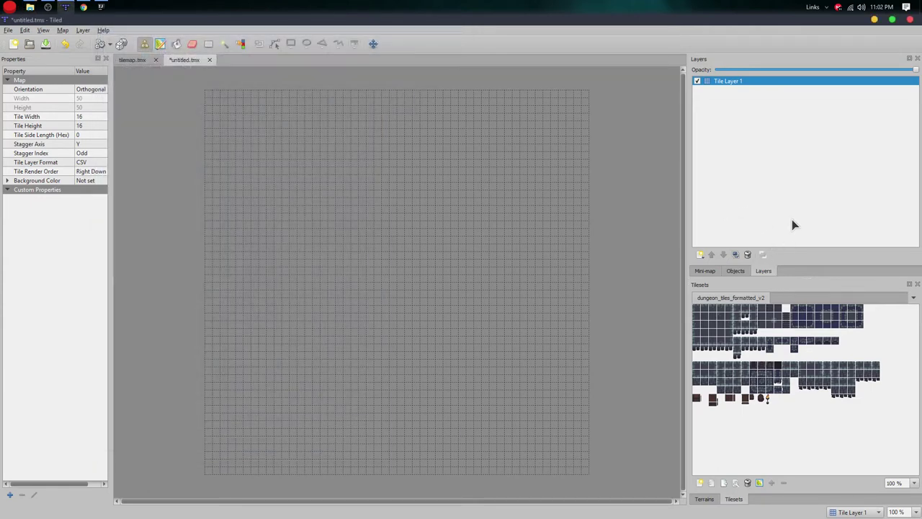
Step: Stamp the 5 × 5 floor block diagonally across the empty map and paint two strokes with a smaller floor-tile selection
{"action": "left_click", "coordinate": [718, 331]}
{"action": "left_click_drag", "start_coordinate": [697, 310], "coordinate": [732, 347]}
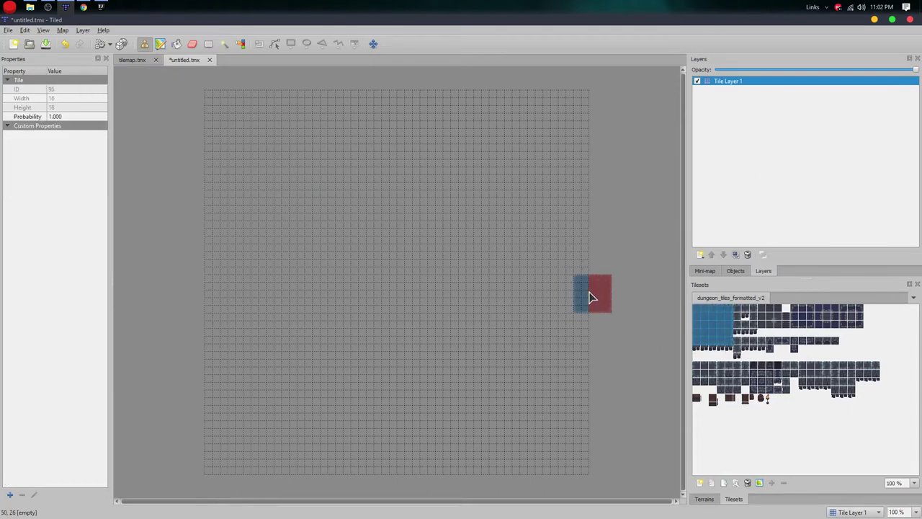
{"action": "left_click_drag", "start_coordinate": [261, 148], "coordinate": [453, 305]}
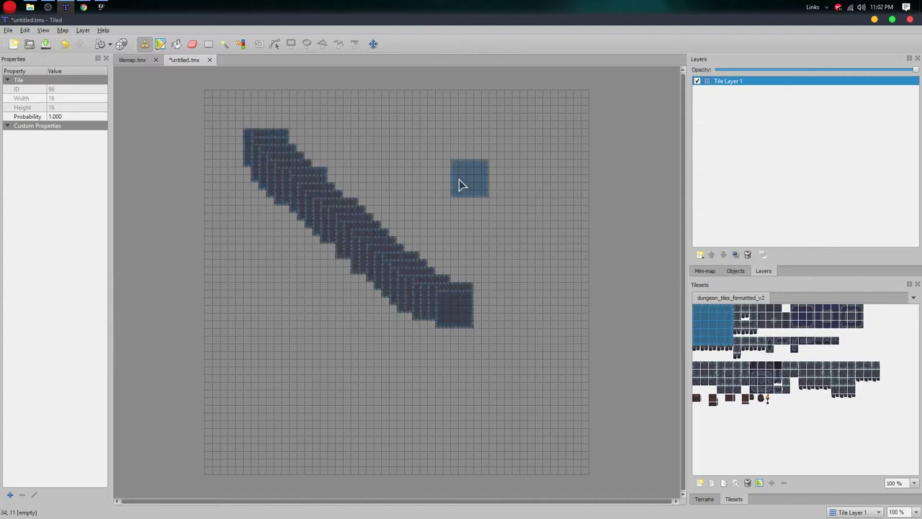
{"action": "left_click", "coordinate": [718, 324]}
{"action": "left_click_drag", "start_coordinate": [383, 113], "coordinate": [335, 198]}
{"action": "left_click_drag", "start_coordinate": [389, 239], "coordinate": [452, 232]}
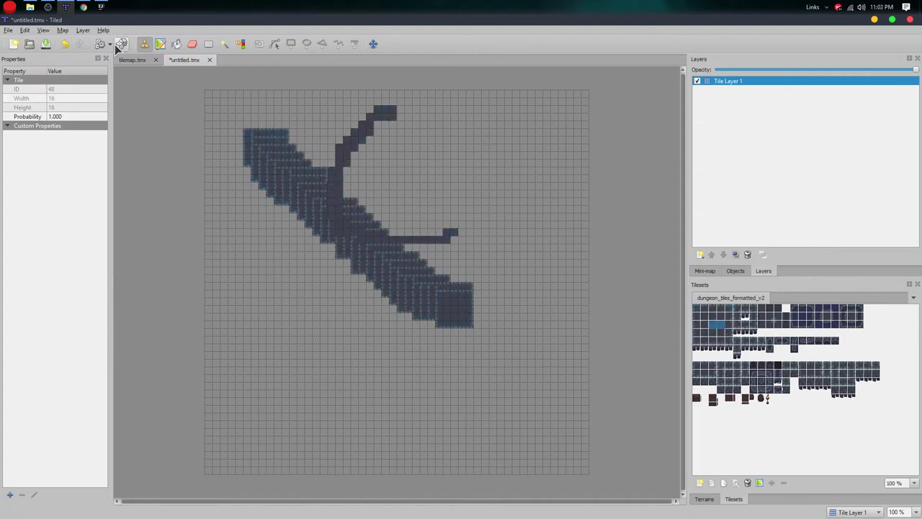
Step: Bucket-fill the rest of Tile Layer 1 with floor tiles and erase a winding trail through it
{"action": "left_click", "coordinate": [176, 44]}
{"action": "left_click", "coordinate": [480, 208]}
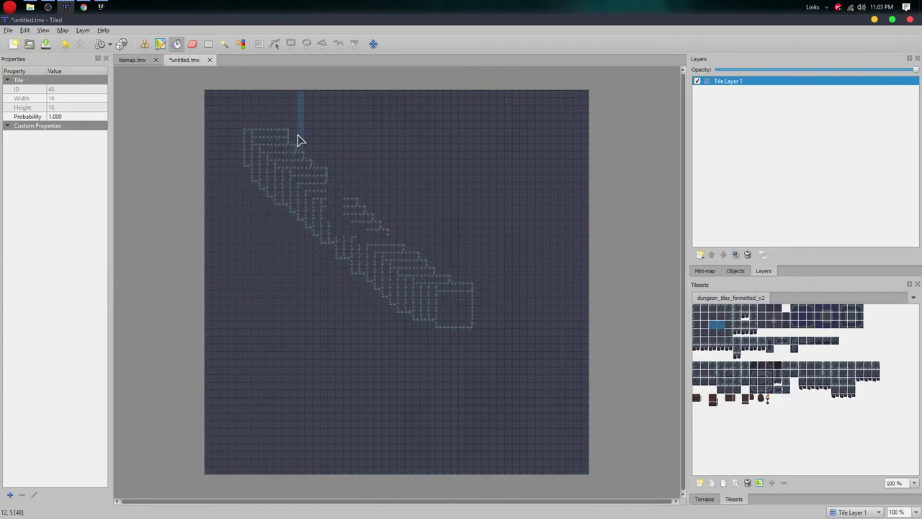
{"action": "left_click", "coordinate": [191, 44]}
{"action": "mouse_move", "coordinate": [287, 133]}
{"action": "left_mouse_down"}
{"action": "mouse_move", "coordinate": [313, 82]}
{"action": "mouse_move", "coordinate": [401, 350]}
{"action": "mouse_move", "coordinate": [500, 370]}
{"action": "left_mouse_up"}
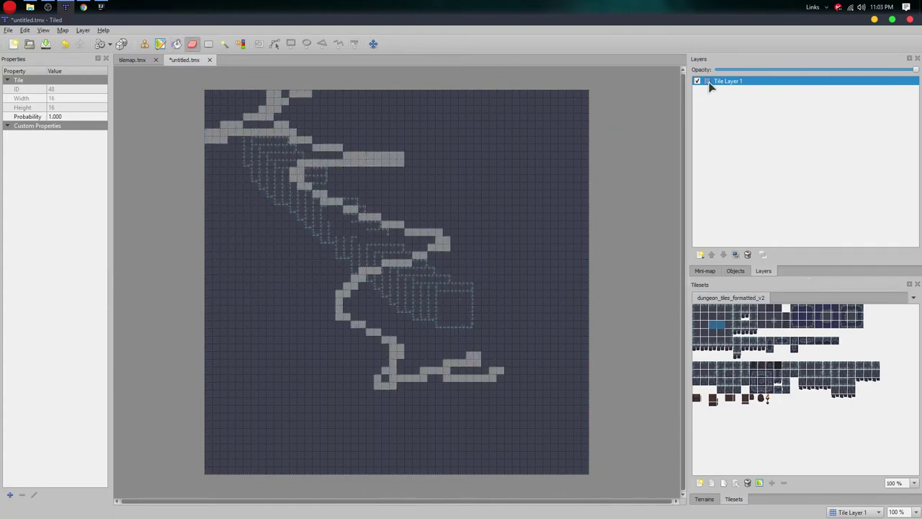
Step: Close untitled.tmx, discarding its unsaved changes, and return to the finished tilemap.tmx
{"action": "left_click", "coordinate": [210, 60]}
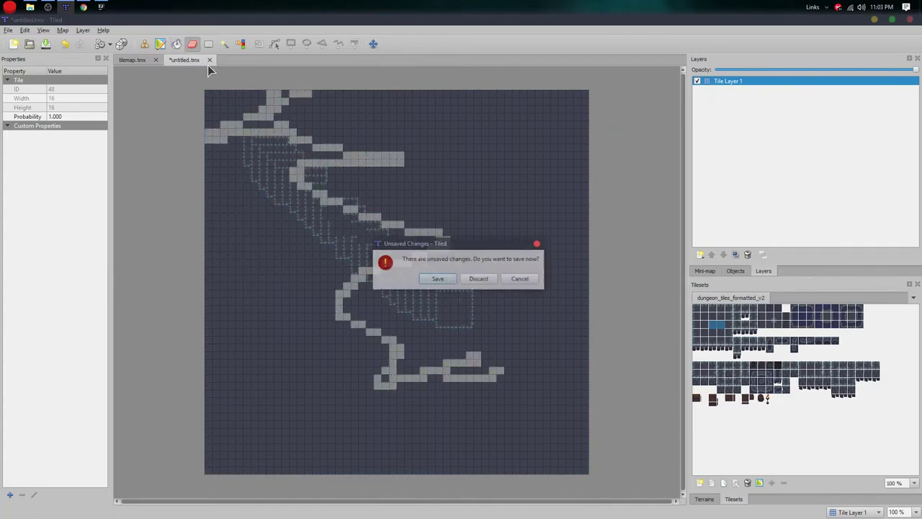
{"action": "left_click", "coordinate": [478, 279]}
{"action": "scroll", "coordinate": [450, 240], "scroll_direction": "down", "scroll_amount": 2, "text": "ctrl"}
{"action": "scroll", "coordinate": [403, 201], "scroll_direction": "up", "scroll_amount": 6, "text": "ctrl"}
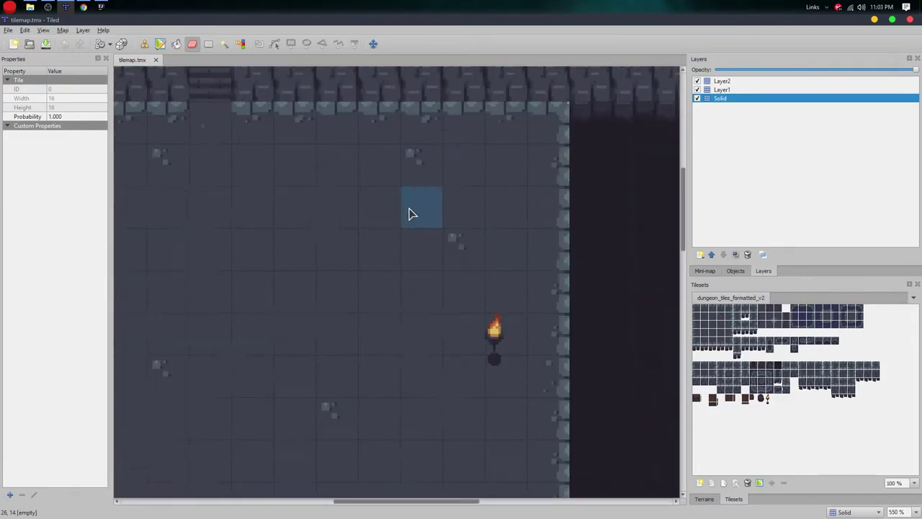
{"action": "scroll", "coordinate": [411, 209], "scroll_direction": "down", "scroll_amount": 3, "text": "ctrl"}
{"action": "middle_click_drag", "start_coordinate": [313, 165], "coordinate": [411, 226]}
{"action": "scroll", "coordinate": [411, 226], "scroll_direction": "down", "scroll_amount": 1, "text": "ctrl"}
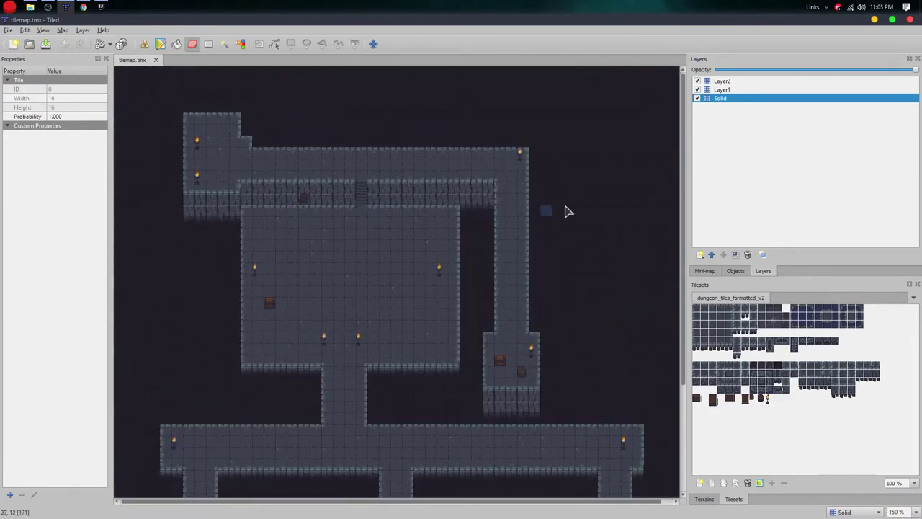
Step: Hide Layer2, Layer1 and Solid in tilemap.tmx and select each layer in turn to compare them
{"action": "left_click", "coordinate": [697, 80]}
{"action": "left_click", "coordinate": [696, 90]}
{"action": "left_click", "coordinate": [696, 98]}
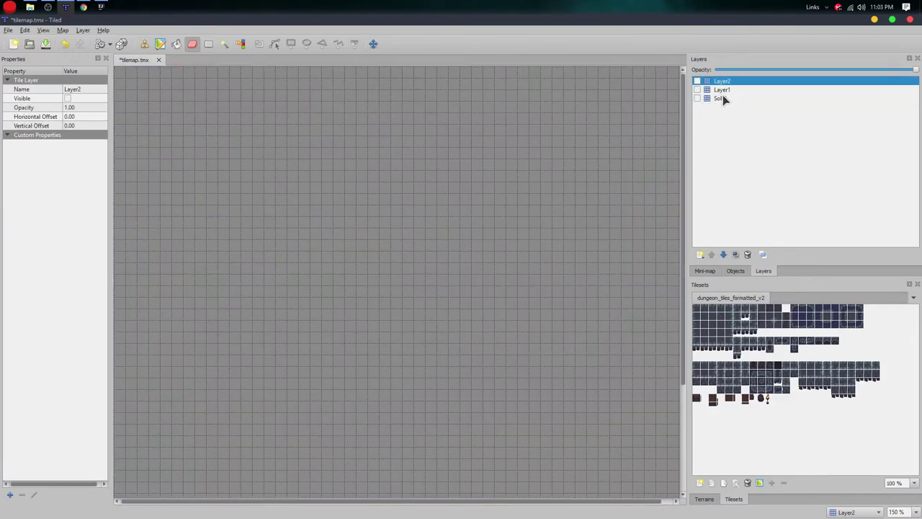
{"action": "left_click", "coordinate": [723, 90]}
{"action": "left_click", "coordinate": [725, 98]}
{"action": "left_click", "coordinate": [724, 90]}
{"action": "left_click", "coordinate": [723, 81]}
{"action": "left_click", "coordinate": [723, 96]}
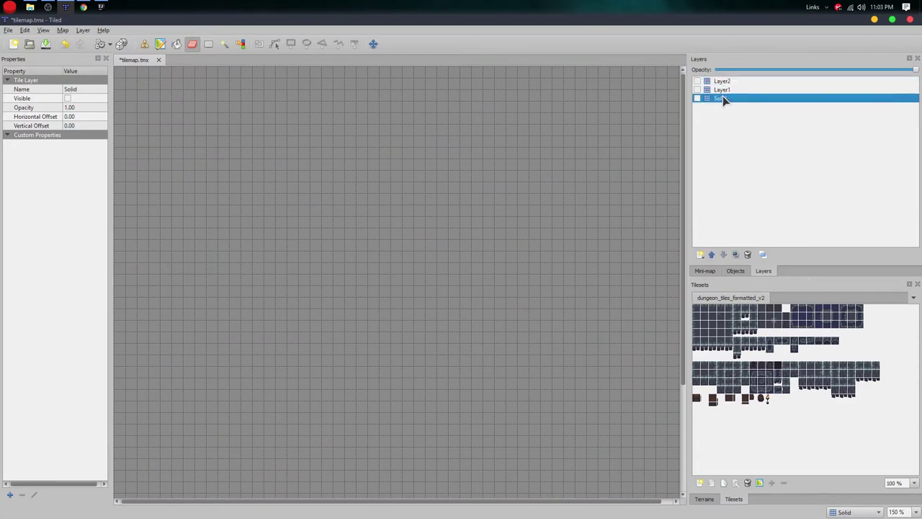
Step: Show only the Solid layer and examine its wall tiles across the whole map
{"action": "left_click", "coordinate": [696, 98]}
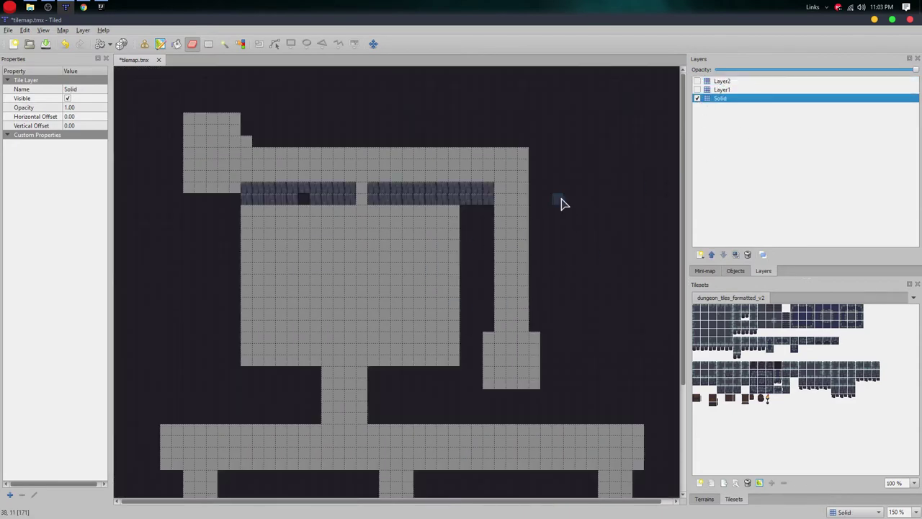
{"action": "middle_click_drag", "start_coordinate": [286, 273], "coordinate": [353, 250]}
{"action": "middle_click_drag", "start_coordinate": [524, 321], "coordinate": [435, 239]}
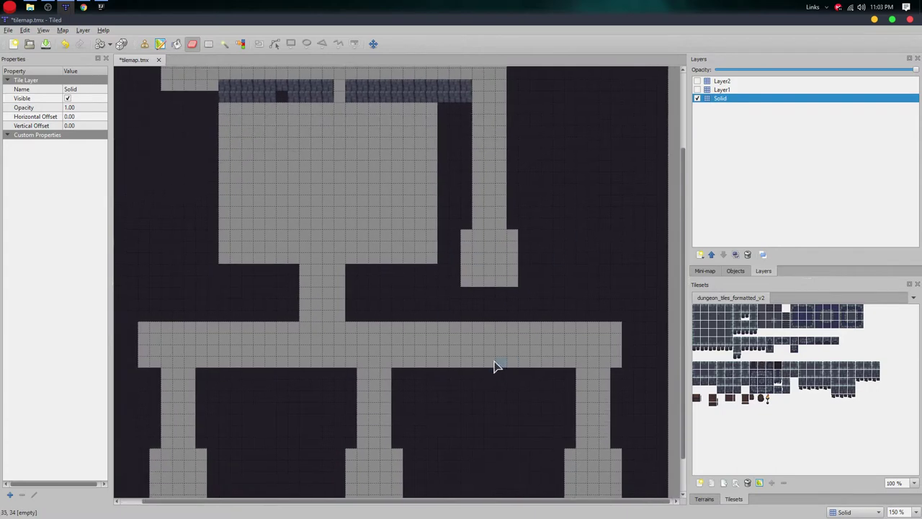
{"action": "middle_click_drag", "start_coordinate": [349, 353], "coordinate": [419, 368]}
{"action": "middle_click_drag", "start_coordinate": [433, 307], "coordinate": [419, 262]}
{"action": "middle_click_drag", "start_coordinate": [434, 192], "coordinate": [414, 321]}
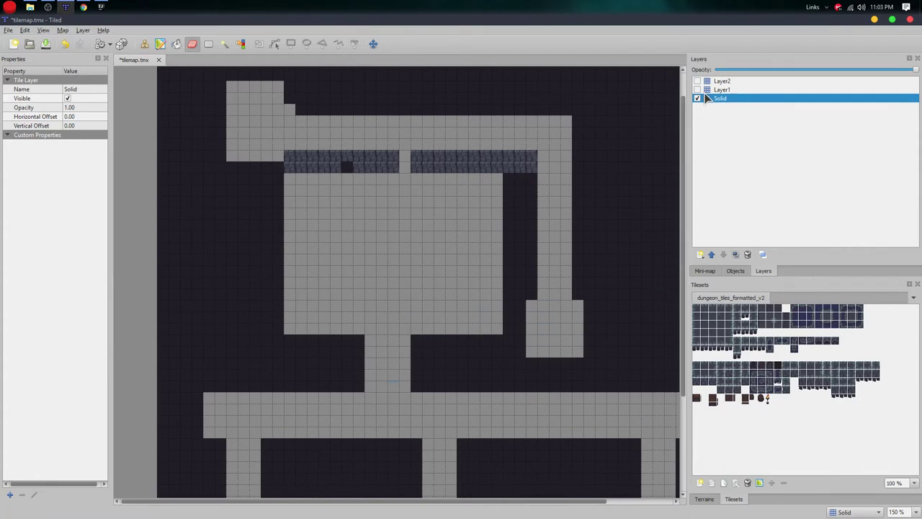
{"action": "middle_click_drag", "start_coordinate": [405, 258], "coordinate": [346, 270]}
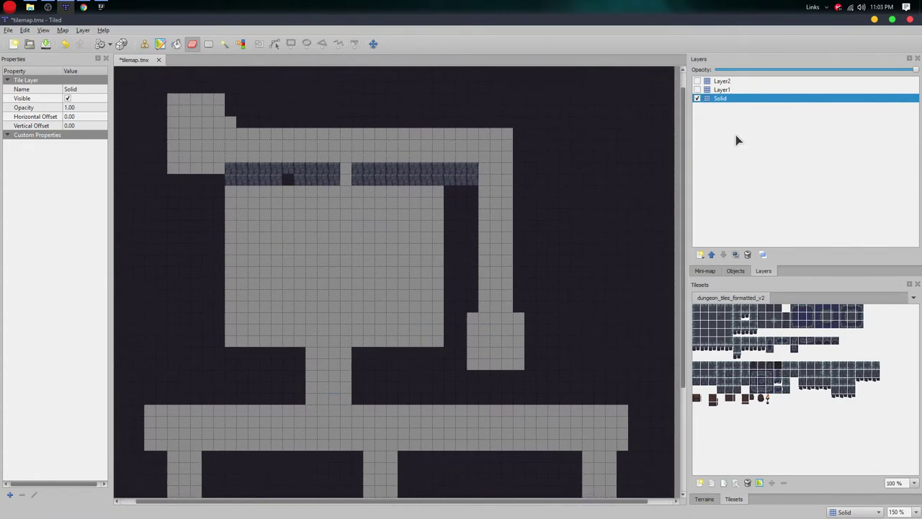
Step: Show Layer1 together with Solid, and hide Solid to examine the Layer1 floor tiles on their own
{"action": "left_click", "coordinate": [722, 90]}
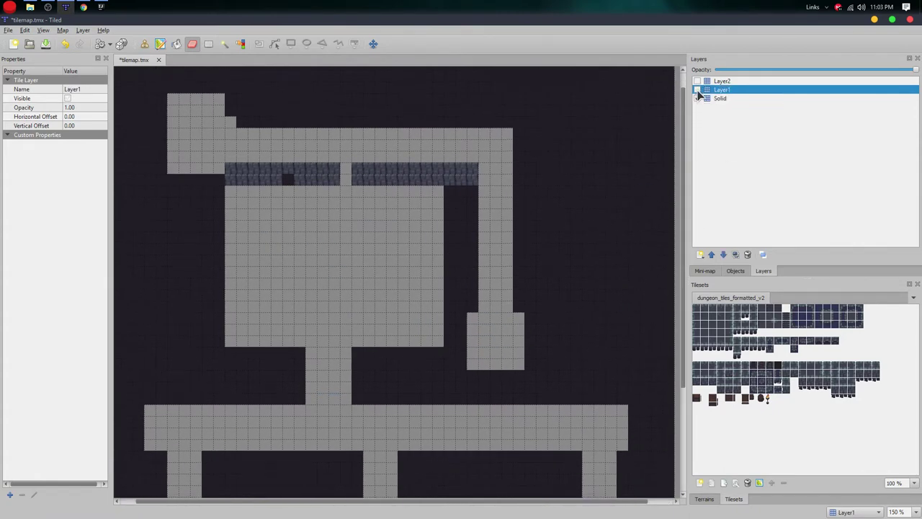
{"action": "left_click", "coordinate": [696, 89]}
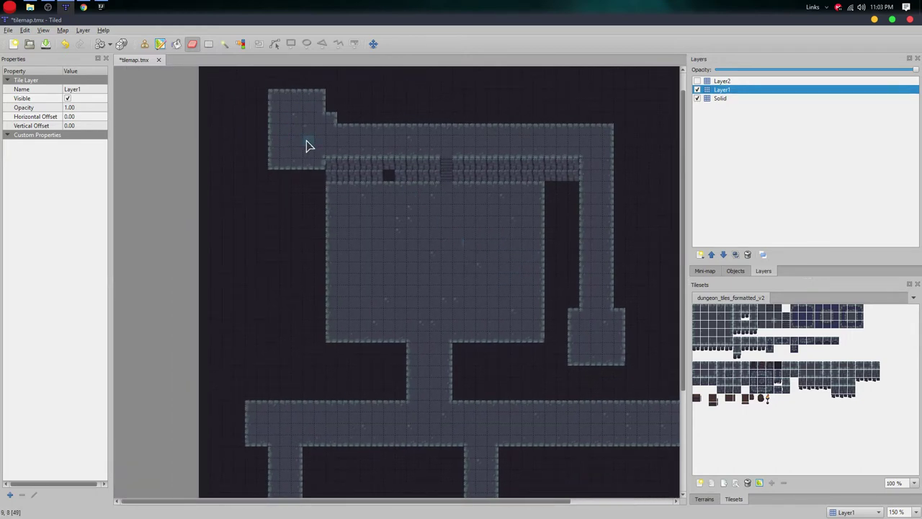
{"action": "middle_click_drag", "start_coordinate": [449, 424], "coordinate": [407, 324]}
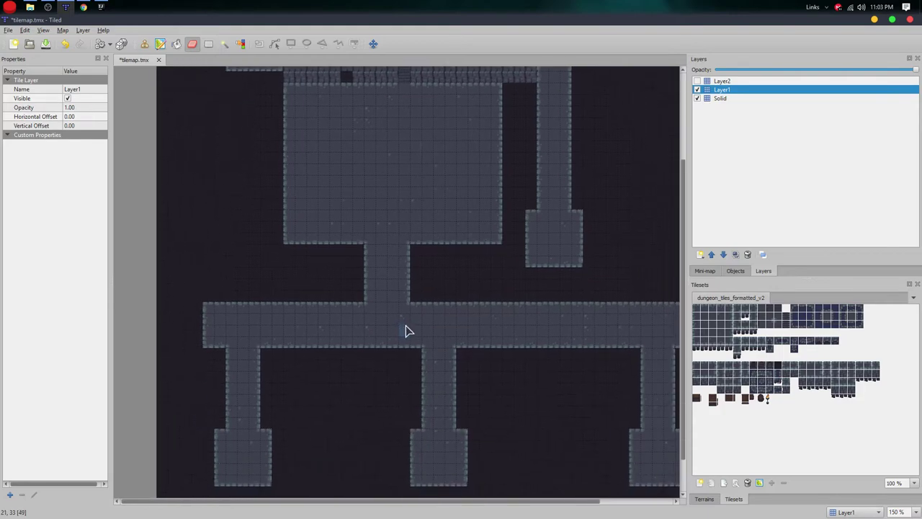
{"action": "left_click", "coordinate": [697, 98]}
{"action": "scroll", "coordinate": [389, 254], "scroll_direction": "up", "scroll_amount": 3}
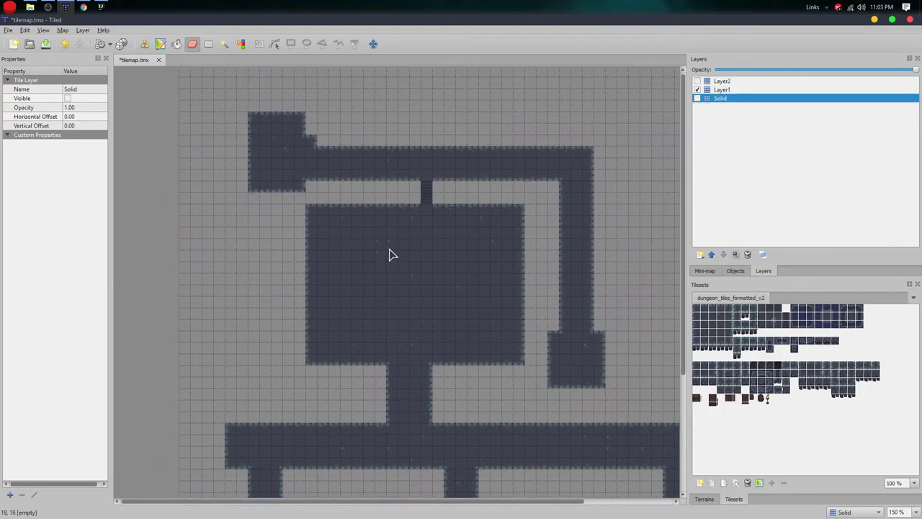
{"action": "middle_click_drag", "start_coordinate": [520, 319], "coordinate": [604, 432]}
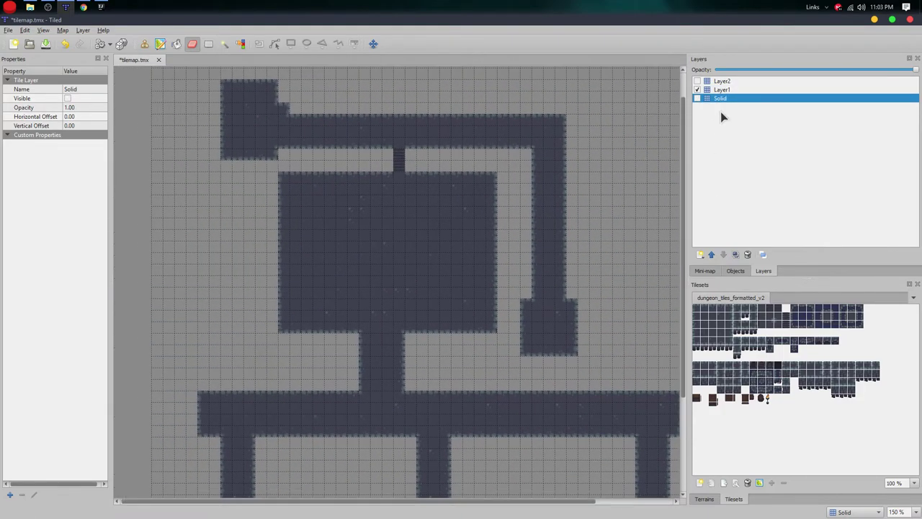
Step: Make Solid and Layer2 visible, and hide Layer1 and Solid to examine Layer2's decorations alone
{"action": "left_click", "coordinate": [696, 98]}
{"action": "left_click", "coordinate": [696, 80]}
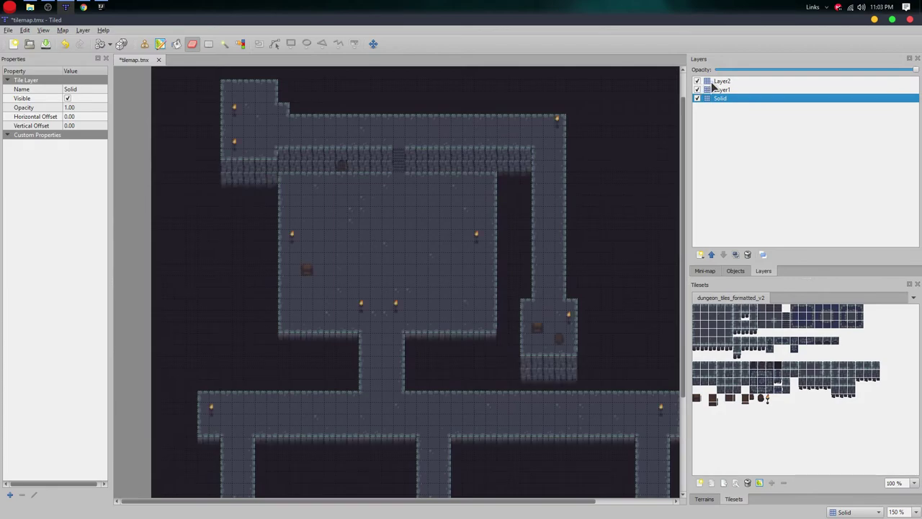
{"action": "left_click", "coordinate": [697, 89]}
{"action": "left_click", "coordinate": [696, 98]}
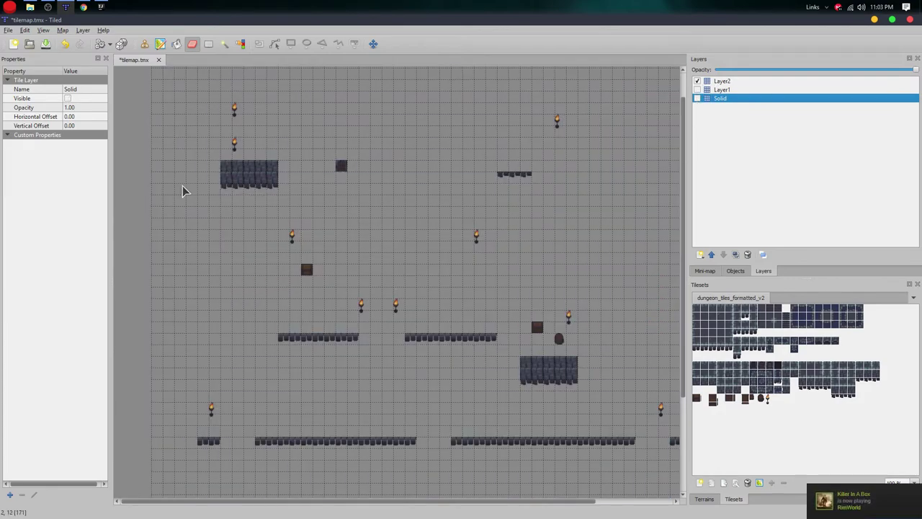
{"action": "scroll", "coordinate": [181, 192], "scroll_direction": "down", "scroll_amount": 1}
Step: Turn Layer1 and Solid back on and view the complete dungeon with all three layers
{"action": "left_click", "coordinate": [697, 89]}
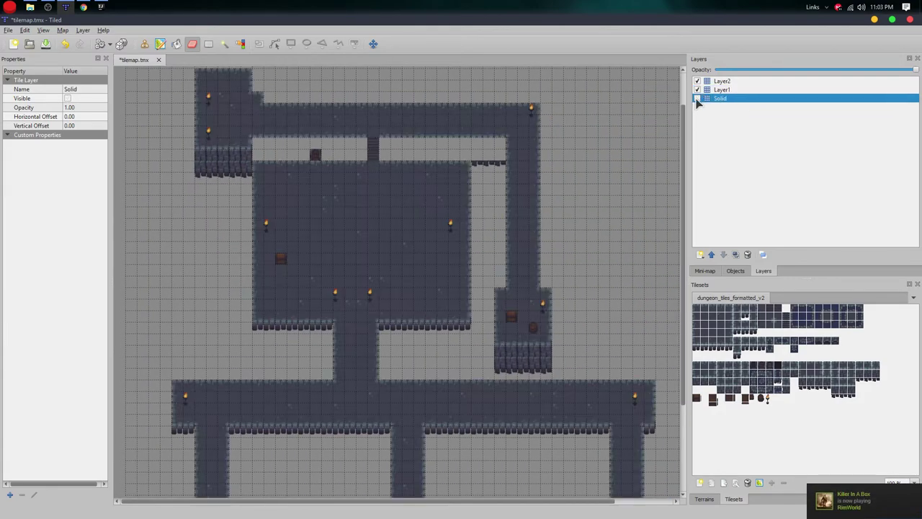
{"action": "left_click", "coordinate": [697, 98]}
{"action": "scroll", "coordinate": [610, 223], "scroll_direction": "down", "scroll_amount": 1}
{"action": "middle_click_drag", "start_coordinate": [547, 356], "coordinate": [606, 343]}
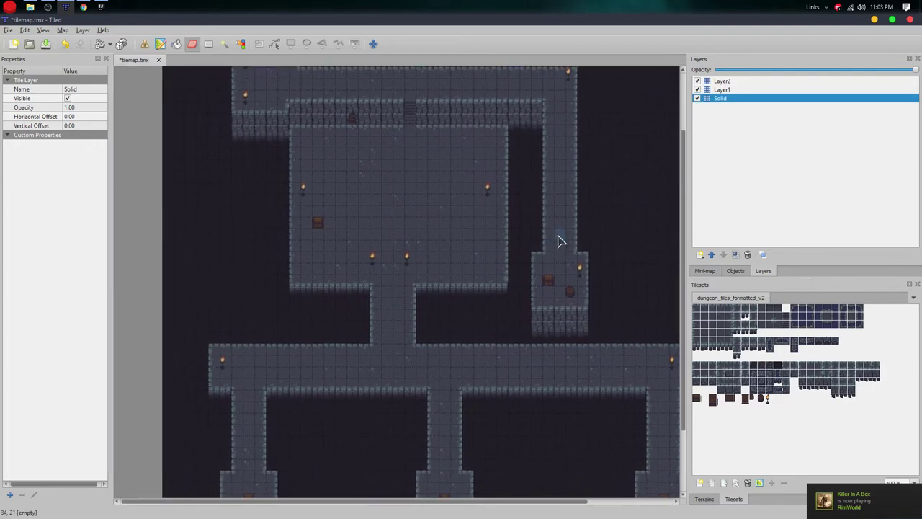
{"action": "middle_click_drag", "start_coordinate": [406, 179], "coordinate": [447, 270]}
Step: Select Layer2 and examine the dungeon's layout, including a close look at the wall tiles below the upper room's torch
{"action": "left_click", "coordinate": [721, 81]}
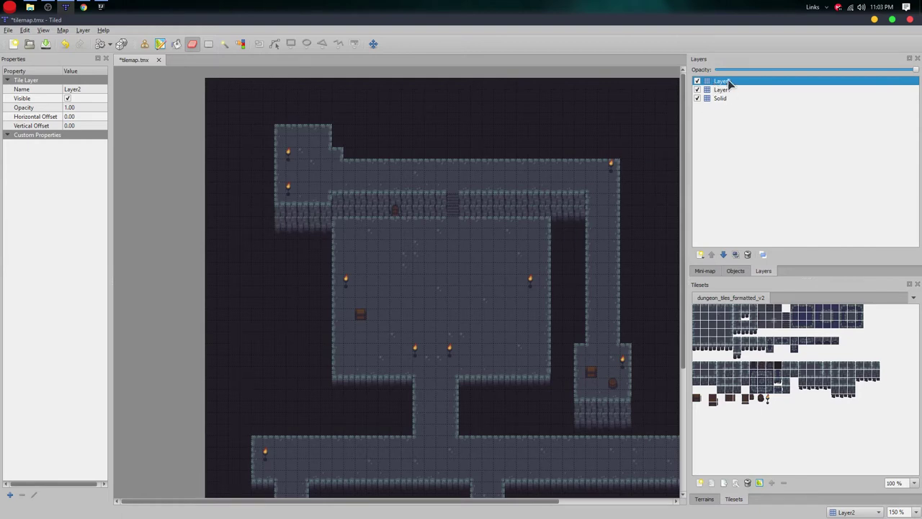
{"action": "middle_click_drag", "start_coordinate": [547, 139], "coordinate": [489, 148]}
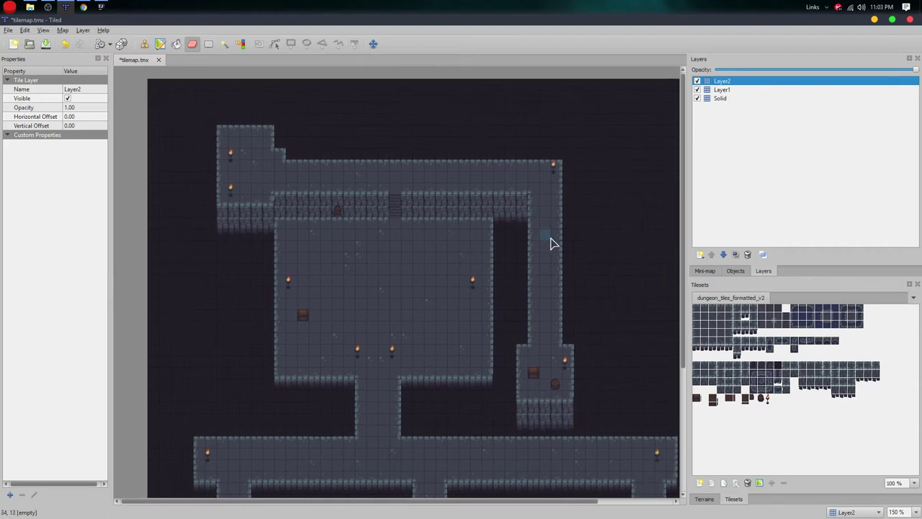
{"action": "middle_click_drag", "start_coordinate": [566, 229], "coordinate": [530, 186]}
{"action": "middle_click_drag", "start_coordinate": [537, 287], "coordinate": [479, 270]}
{"action": "middle_click_drag", "start_coordinate": [377, 216], "coordinate": [426, 265]}
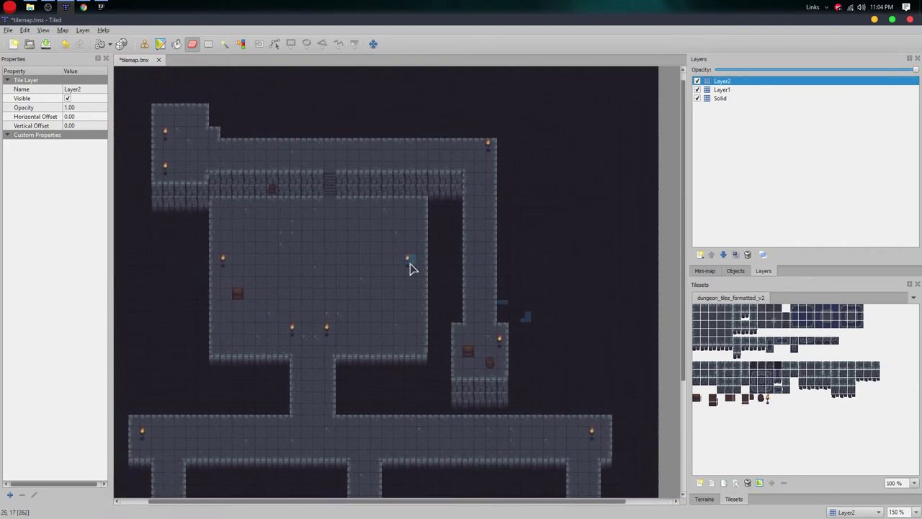
{"action": "middle_click_drag", "start_coordinate": [296, 192], "coordinate": [428, 229]}
{"action": "middle_click_drag", "start_coordinate": [523, 287], "coordinate": [451, 238]}
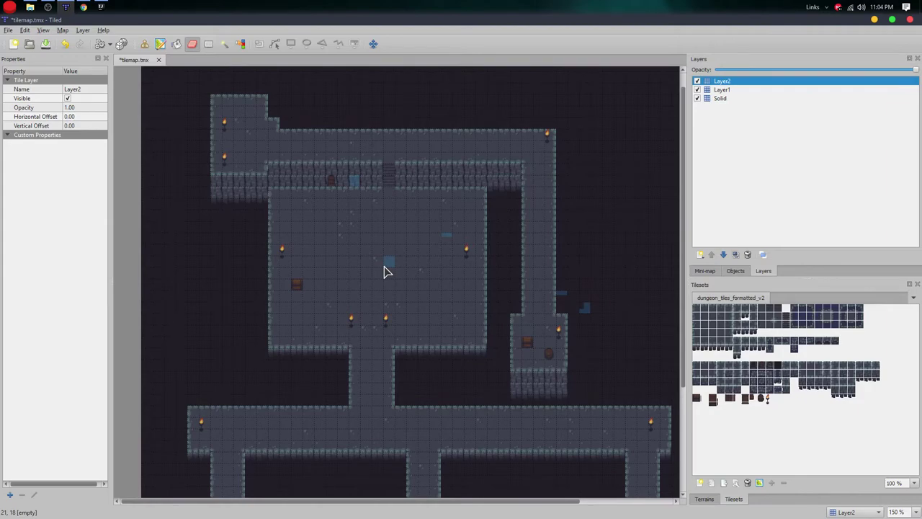
{"action": "scroll", "coordinate": [531, 226], "scroll_direction": "up", "scroll_amount": 1, "text": "ctrl"}
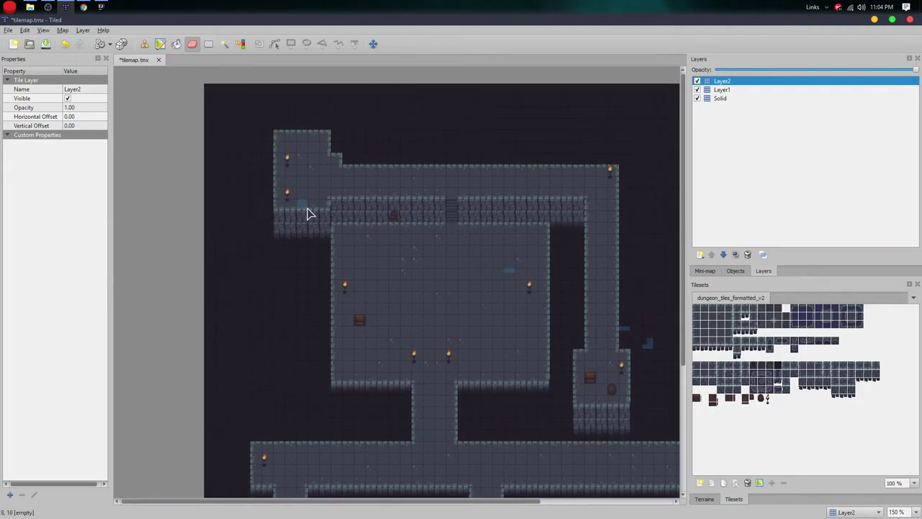
{"action": "scroll", "coordinate": [264, 198], "scroll_direction": "up", "scroll_amount": 5, "text": "ctrl"}
{"action": "scroll", "coordinate": [264, 198], "scroll_direction": "down", "scroll_amount": 2, "text": "ctrl"}
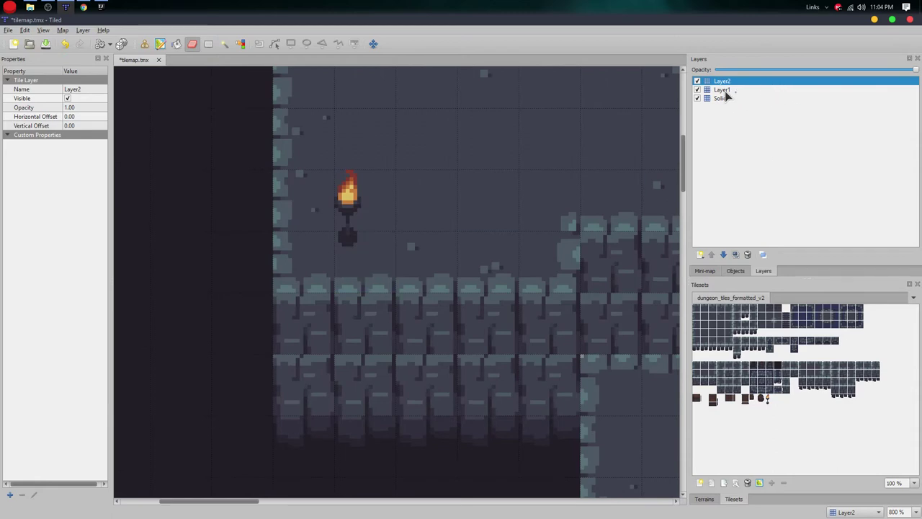
Step: Hide Layer2 and Layer1 to inspect the Solid layer's wall tiles between the upper corridor and the large room
{"action": "scroll", "coordinate": [521, 168], "scroll_direction": "down", "scroll_amount": 2, "text": "ctrl"}
{"action": "middle_click_drag", "start_coordinate": [558, 169], "coordinate": [407, 241]}
{"action": "middle_click_drag", "start_coordinate": [240, 259], "coordinate": [342, 247]}
{"action": "middle_click_drag", "start_coordinate": [515, 281], "coordinate": [262, 194]}
{"action": "scroll", "coordinate": [422, 279], "scroll_direction": "down", "scroll_amount": 2, "text": "ctrl"}
{"action": "scroll", "coordinate": [420, 265], "scroll_direction": "up", "scroll_amount": 1, "text": "ctrl"}
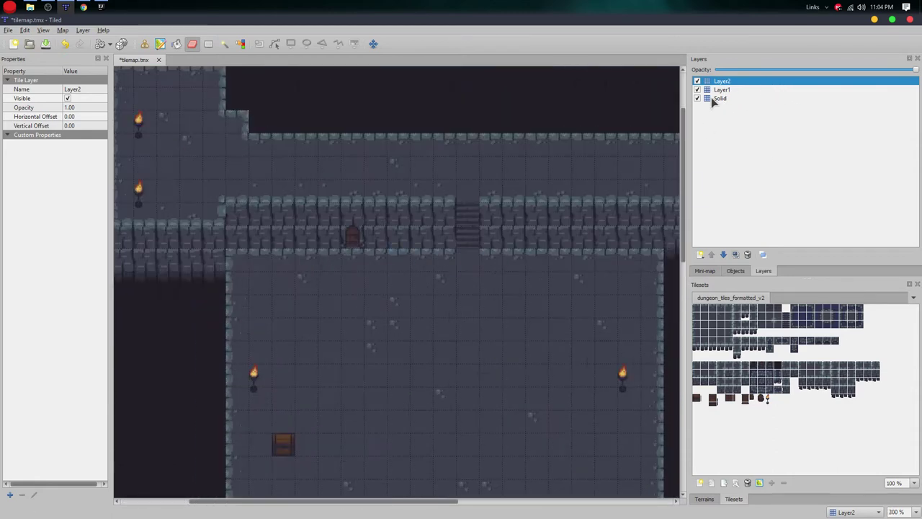
{"action": "left_click", "coordinate": [697, 81]}
{"action": "left_click", "coordinate": [697, 89]}
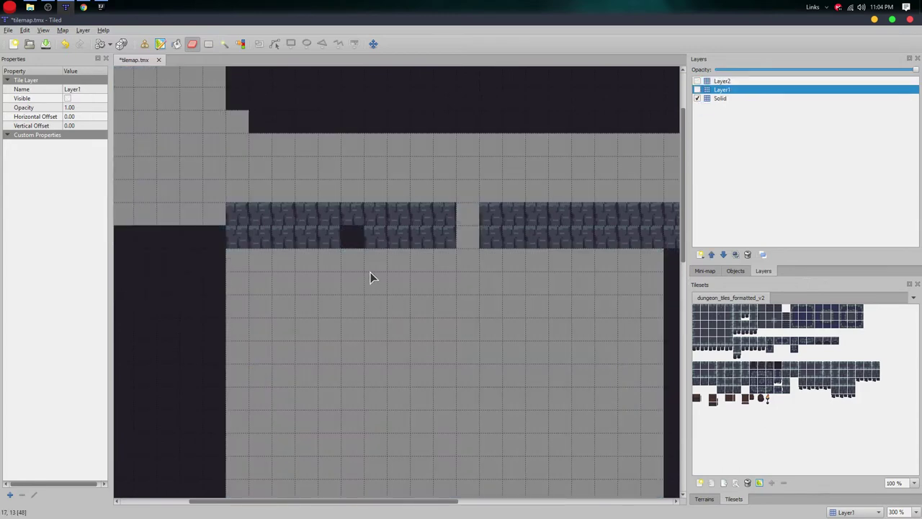
Step: Erase the plain dark tile from the Solid layer in the lower row of the wall above the large room
{"action": "middle_click_drag", "start_coordinate": [372, 275], "coordinate": [459, 271]}
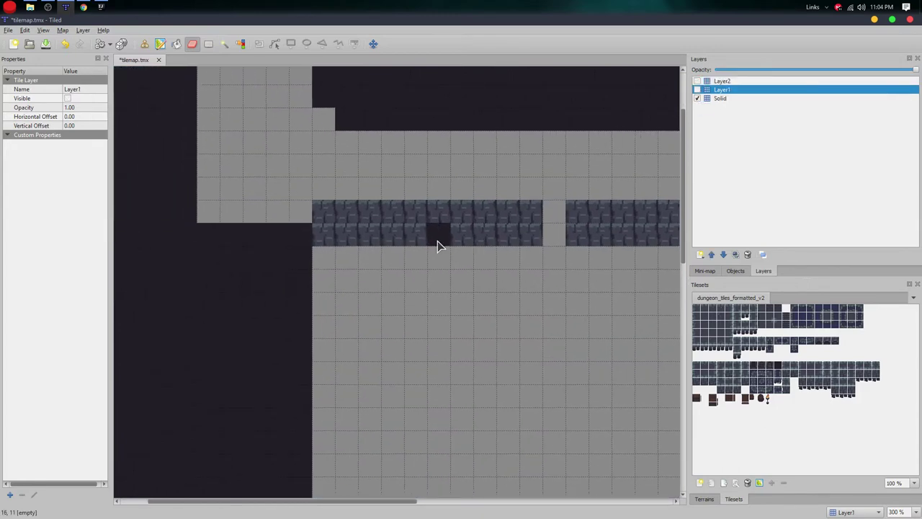
{"action": "middle_click_drag", "start_coordinate": [493, 208], "coordinate": [456, 224]}
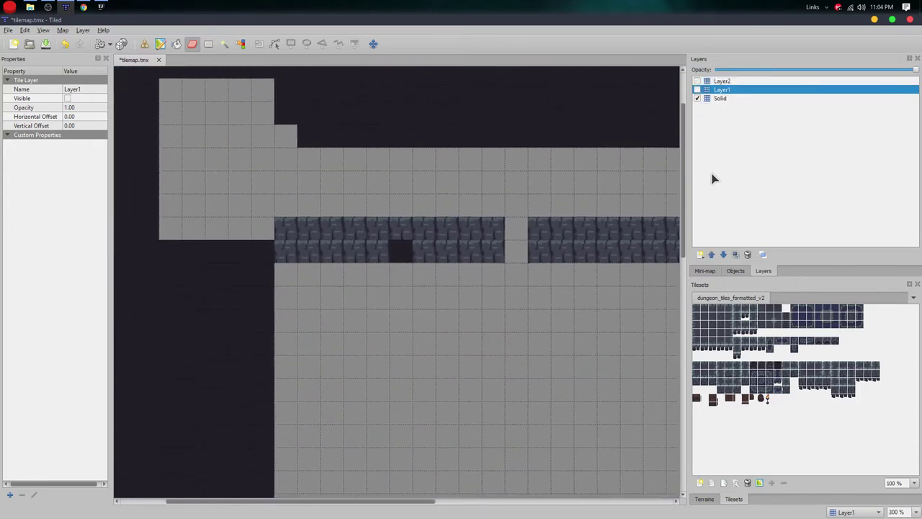
{"action": "left_click", "coordinate": [719, 99]}
{"action": "left_click", "coordinate": [191, 44]}
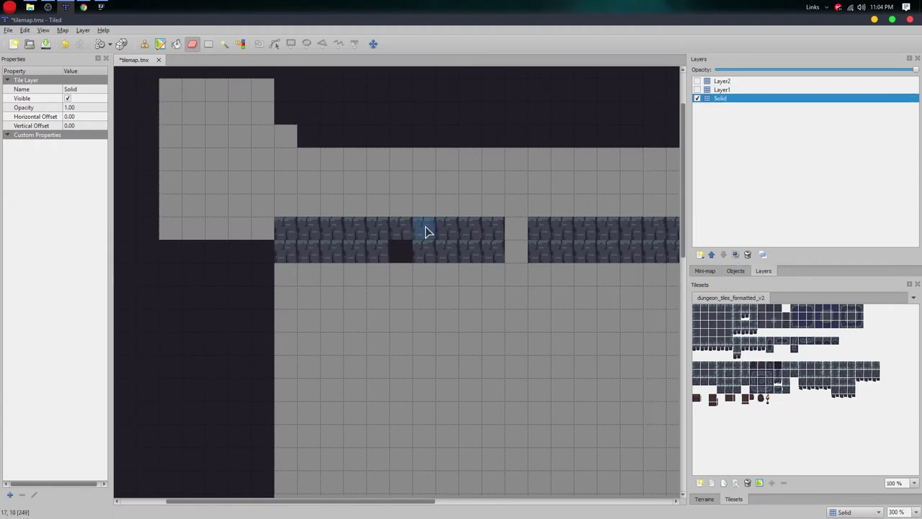
{"action": "left_click", "coordinate": [401, 251]}
{"action": "scroll", "coordinate": [518, 194], "scroll_direction": "right", "scroll_amount": 3}
{"action": "scroll", "coordinate": [519, 194], "scroll_direction": "up", "scroll_amount": 3}
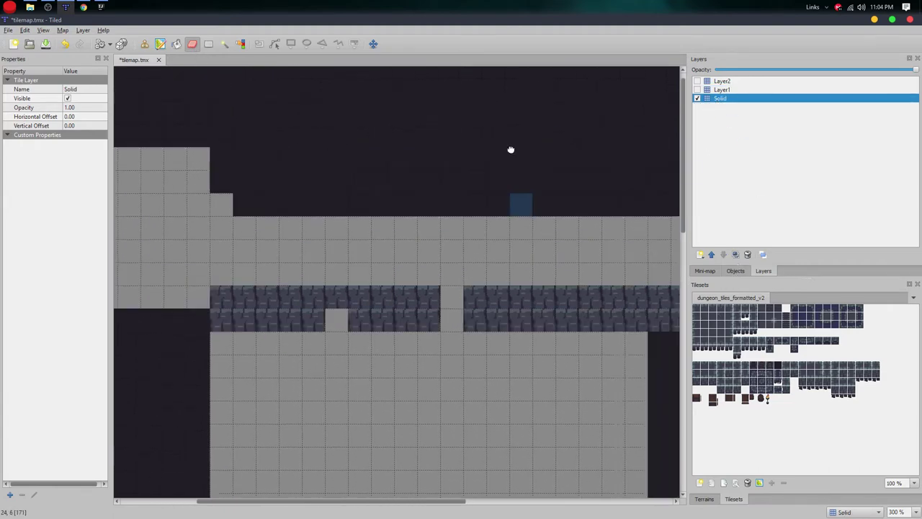
Step: Show and hide Layer1 and Layer2 in turn to examine how each one covers the gap in the Solid wall
{"action": "left_click", "coordinate": [716, 90]}
{"action": "left_click", "coordinate": [696, 89]}
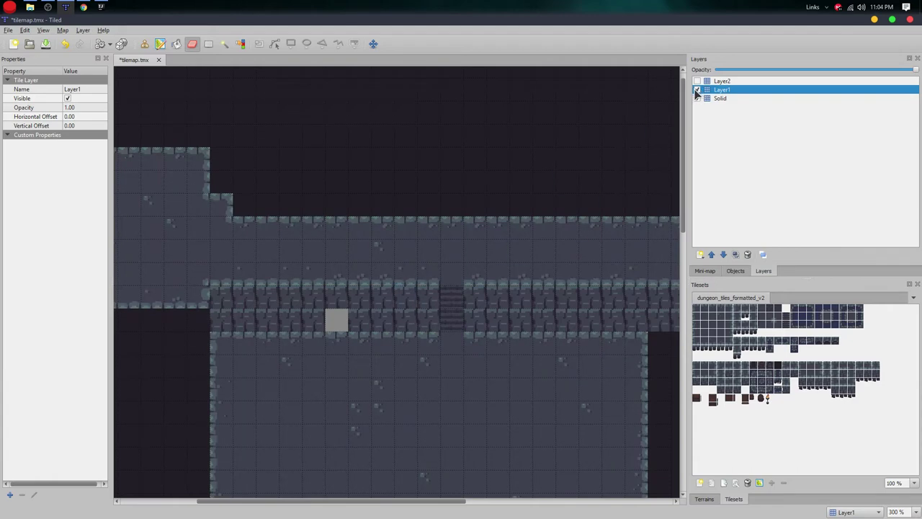
{"action": "left_click", "coordinate": [696, 90]}
{"action": "left_click", "coordinate": [696, 80]}
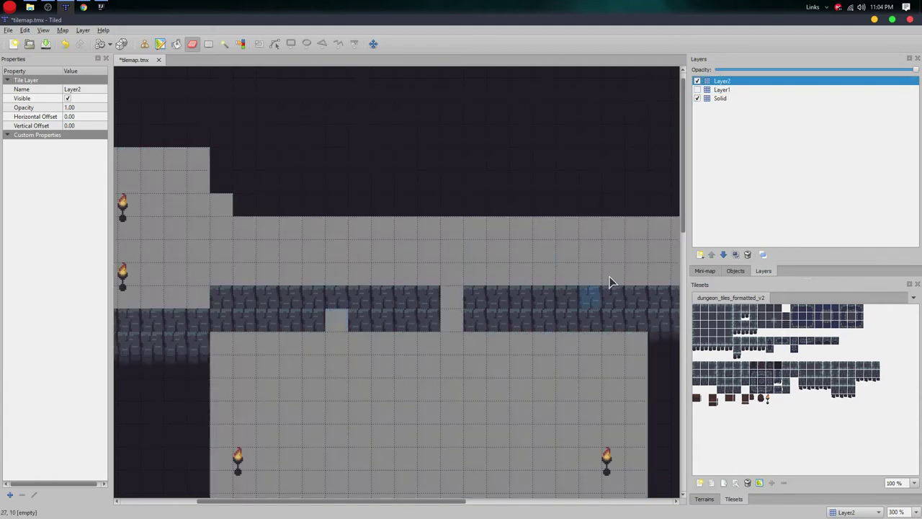
{"action": "left_click", "coordinate": [696, 80]}
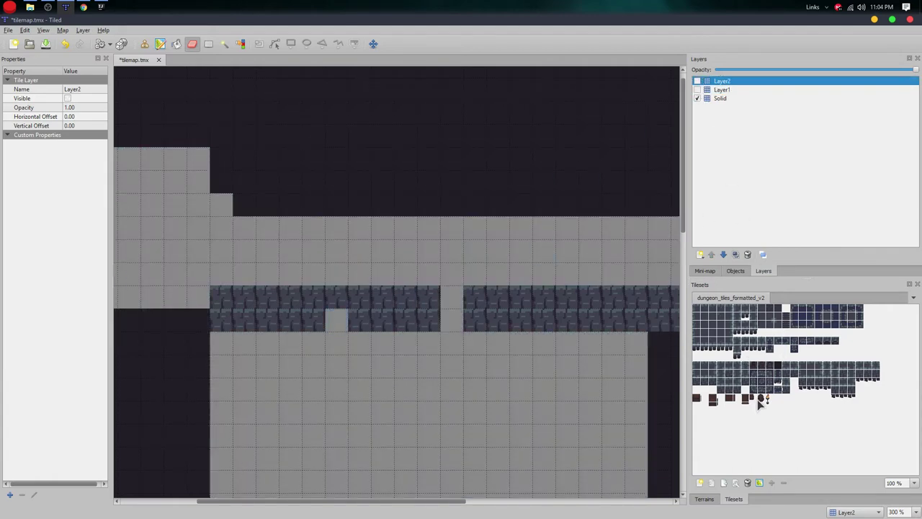
Step: Place the wooden door tile on the Solid layer in the gap in the wall above the large room
{"action": "left_click", "coordinate": [765, 368]}
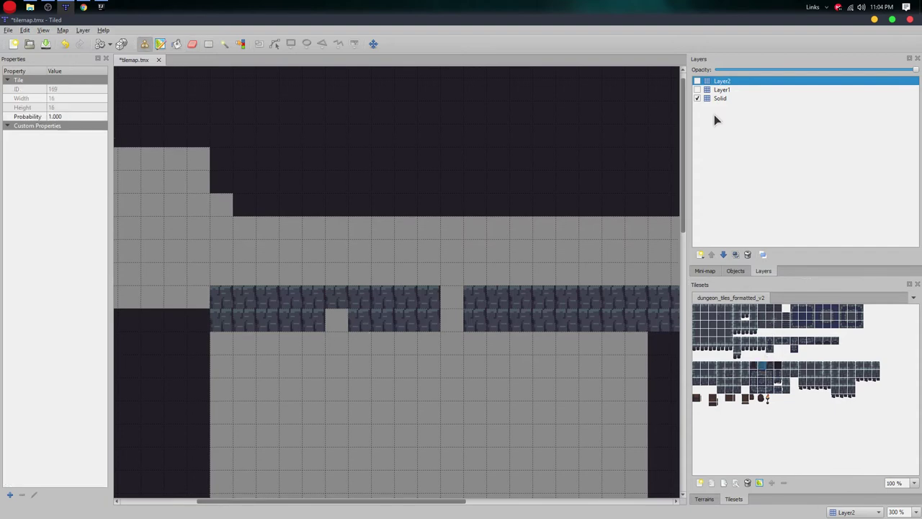
{"action": "left_click", "coordinate": [720, 89]}
{"action": "left_click", "coordinate": [720, 98]}
{"action": "left_click", "coordinate": [338, 321]}
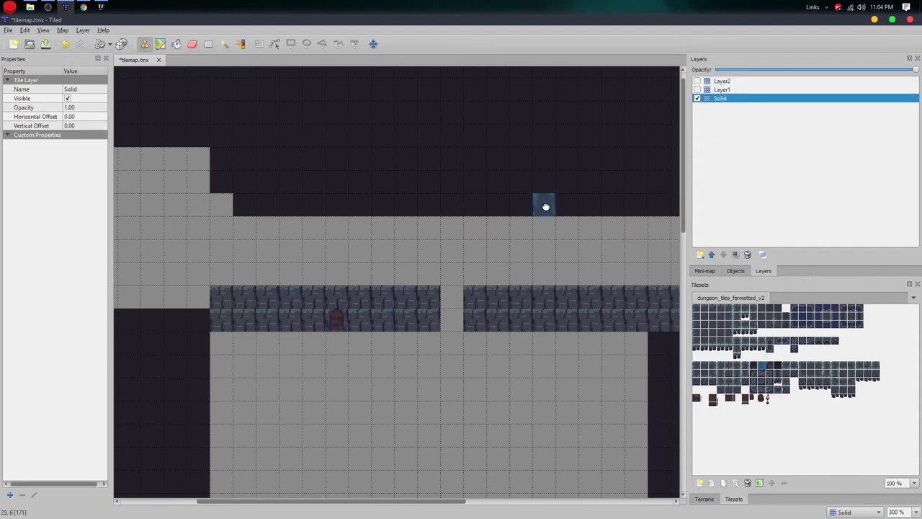
{"action": "scroll", "coordinate": [537, 238], "scroll_direction": "down", "scroll_amount": 3}
{"action": "scroll", "coordinate": [497, 232], "scroll_direction": "down", "scroll_amount": 2, "text": "ctrl"}
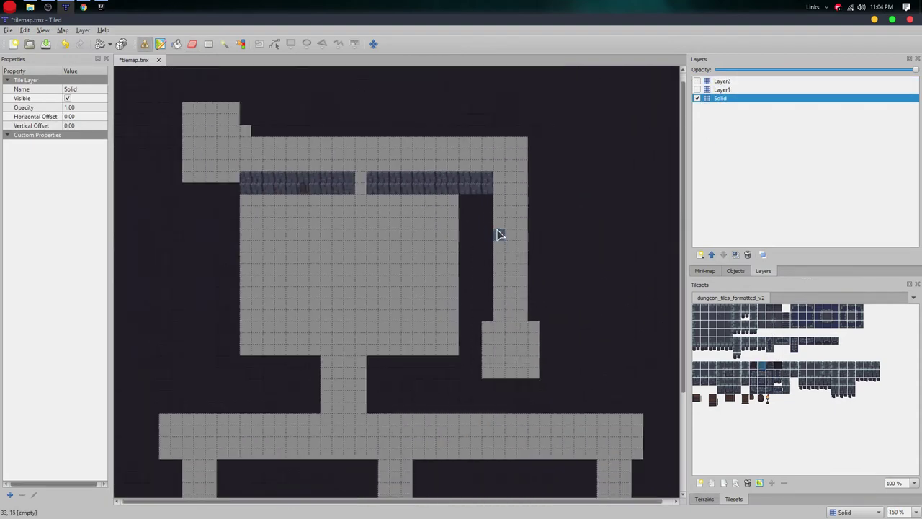
Step: Make Layer2 visible and erase its chest from the small room at the end of the eastern corridor
{"action": "left_click", "coordinate": [697, 81]}
{"action": "scroll", "coordinate": [411, 291], "scroll_direction": "up", "scroll_amount": 3, "text": "ctrl"}
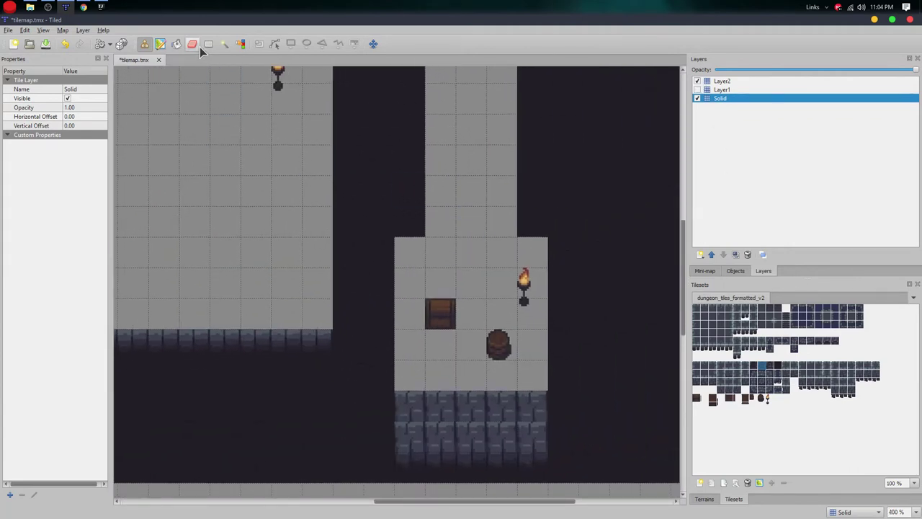
{"action": "left_click", "coordinate": [192, 44]}
{"action": "left_click", "coordinate": [731, 81]}
{"action": "left_click", "coordinate": [441, 314]}
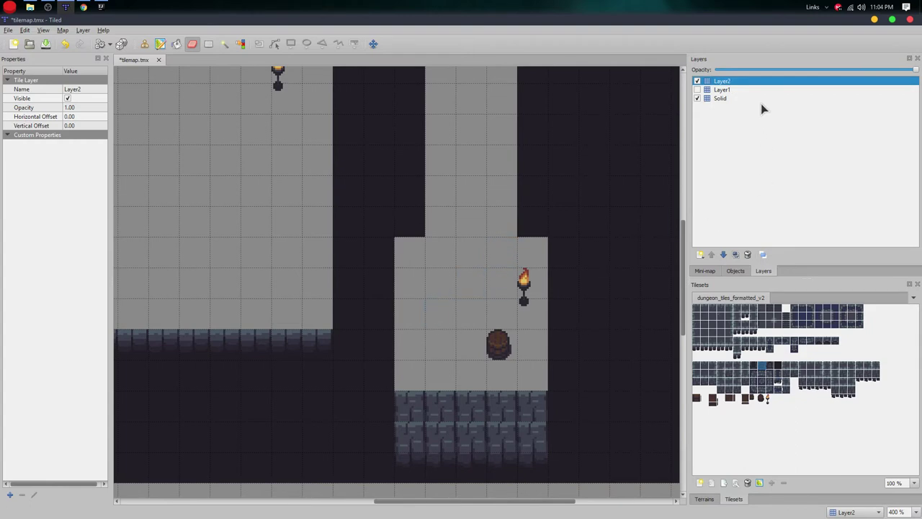
Step: Place the chest tile on the Solid layer beside the barrel and torch in the small eastern room
{"action": "left_click", "coordinate": [730, 100]}
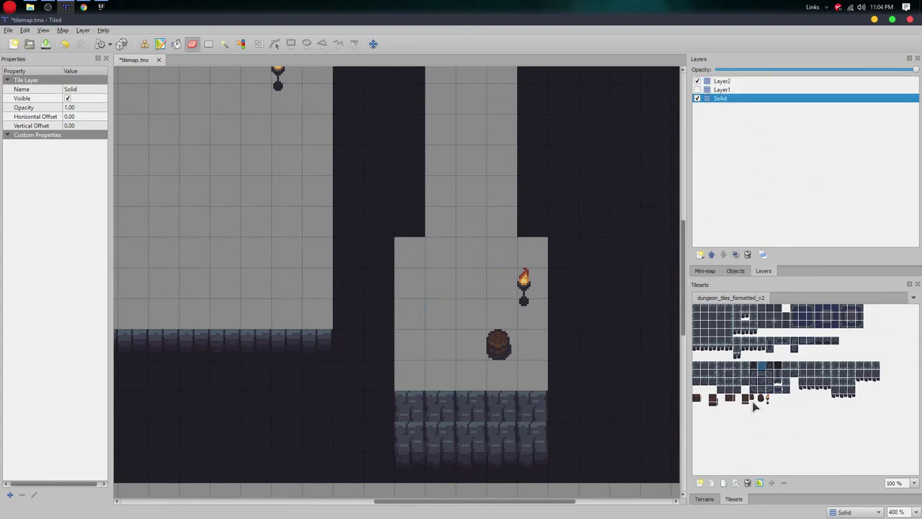
{"action": "left_click", "coordinate": [699, 400]}
{"action": "left_click", "coordinate": [442, 317]}
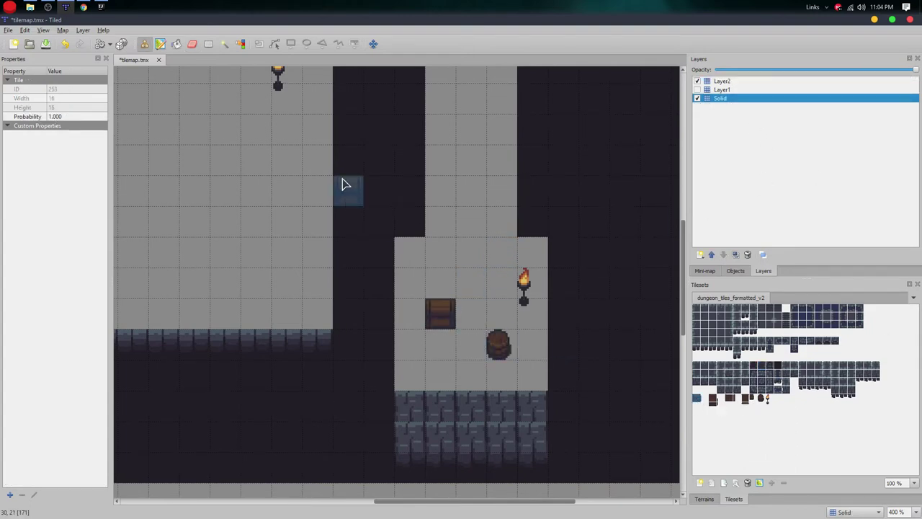
Step: Erase the large room's chest from Layer2
{"action": "middle_click_drag", "start_coordinate": [165, 108], "coordinate": [498, 200]}
{"action": "middle_click_drag", "start_coordinate": [288, 194], "coordinate": [632, 245]}
{"action": "left_click", "coordinate": [723, 82]}
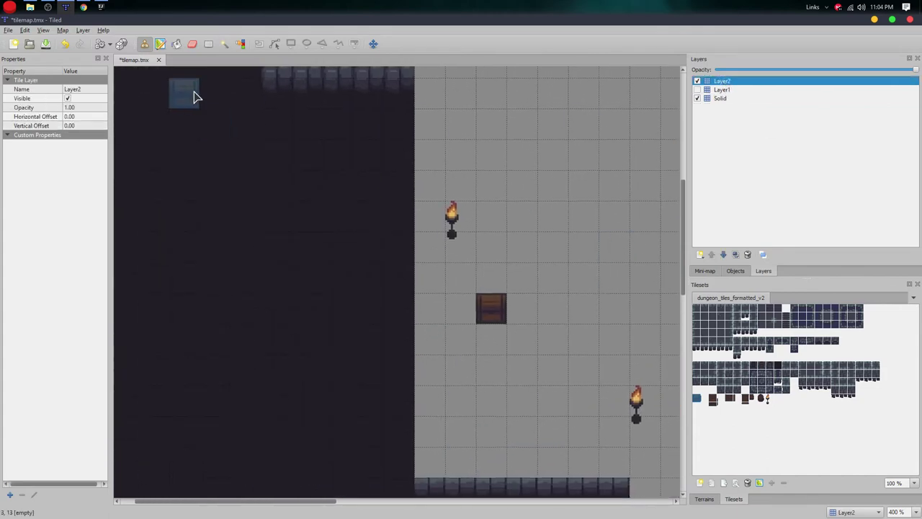
{"action": "left_click", "coordinate": [193, 44]}
{"action": "left_click", "coordinate": [491, 310]}
{"action": "scroll", "coordinate": [622, 197], "scroll_direction": "right", "scroll_amount": 2, "text": "shift"}
{"action": "scroll", "coordinate": [621, 197], "scroll_direction": "down", "scroll_amount": 1}
Step: Place the chest tile on the Solid layer in the western part of the large room, southeast of the western torch
{"action": "left_click", "coordinate": [722, 98]}
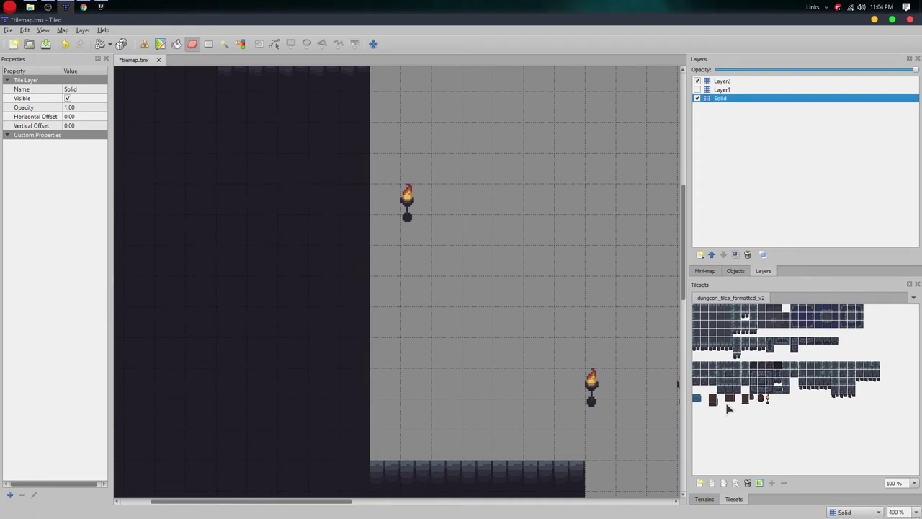
{"action": "scroll", "coordinate": [720, 410], "scroll_direction": "up", "scroll_amount": 3, "text": "ctrl"}
{"action": "scroll", "coordinate": [713, 411], "scroll_direction": "down", "scroll_amount": 3, "text": "ctrl"}
{"action": "left_click", "coordinate": [696, 399]}
{"action": "left_click", "coordinate": [480, 296]}
Step: Erase the chests from Layer2 in the three small rooms along the dungeon's southern edge
{"action": "middle_click_drag", "start_coordinate": [520, 193], "coordinate": [515, 349]}
{"action": "scroll", "coordinate": [473, 320], "scroll_direction": "down", "scroll_amount": 2, "text": "ctrl"}
{"action": "middle_click_drag", "start_coordinate": [334, 204], "coordinate": [393, 214]}
{"action": "middle_click_drag", "start_coordinate": [566, 346], "coordinate": [500, 186]}
{"action": "middle_click_drag", "start_coordinate": [576, 244], "coordinate": [574, 245]}
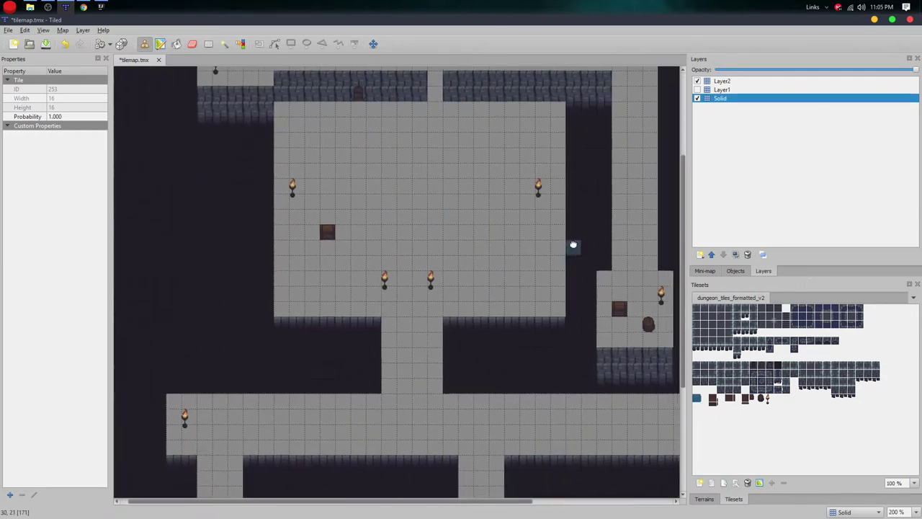
{"action": "scroll", "coordinate": [573, 245], "scroll_direction": "down", "scroll_amount": 10}
{"action": "scroll", "coordinate": [443, 234], "scroll_direction": "left", "scroll_amount": 2, "text": "shift"}
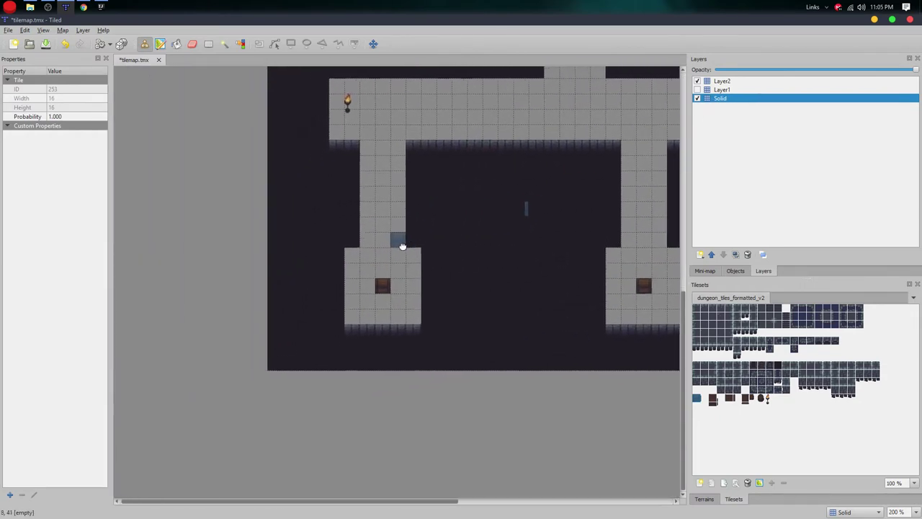
{"action": "middle_click_drag", "start_coordinate": [402, 246], "coordinate": [412, 252]}
{"action": "left_click", "coordinate": [722, 81]}
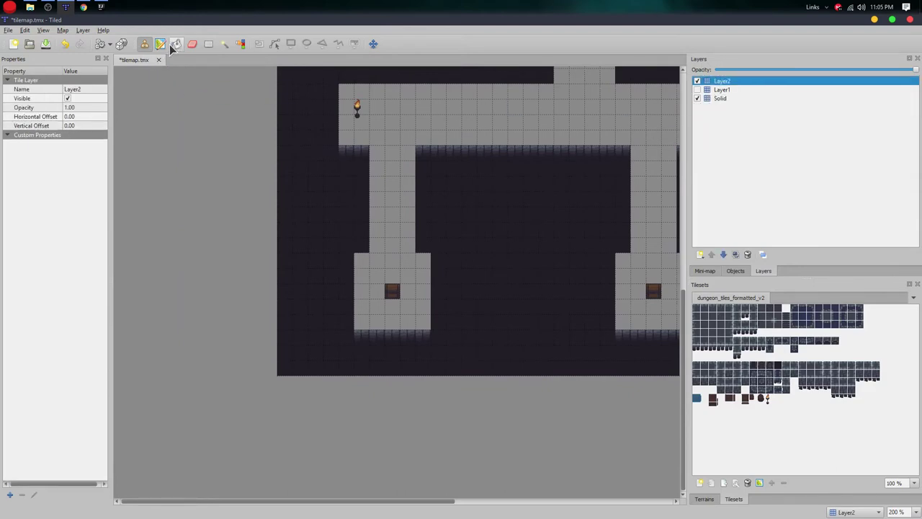
{"action": "left_click", "coordinate": [192, 45]}
{"action": "left_click", "coordinate": [393, 291]}
{"action": "middle_click_drag", "start_coordinate": [577, 244], "coordinate": [388, 257]}
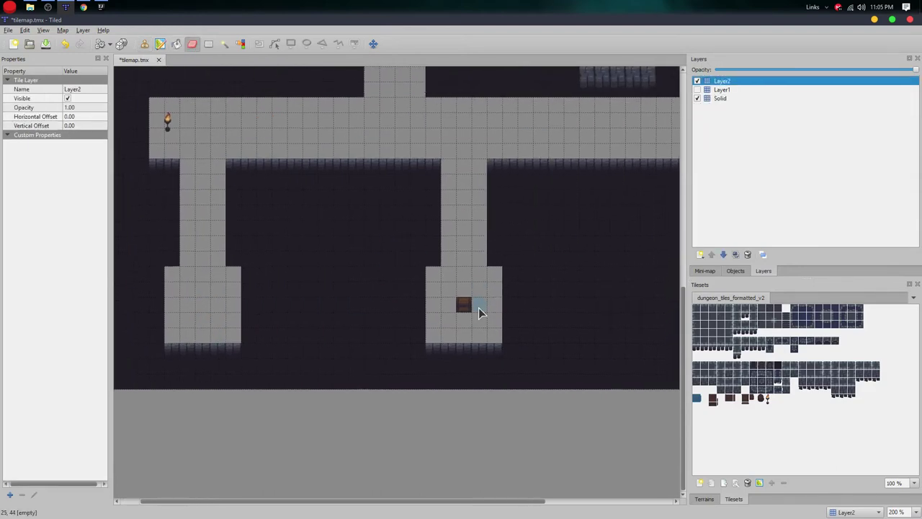
{"action": "left_click", "coordinate": [464, 305]}
{"action": "middle_click_drag", "start_coordinate": [613, 288], "coordinate": [355, 282]}
{"action": "left_click", "coordinate": [496, 302]}
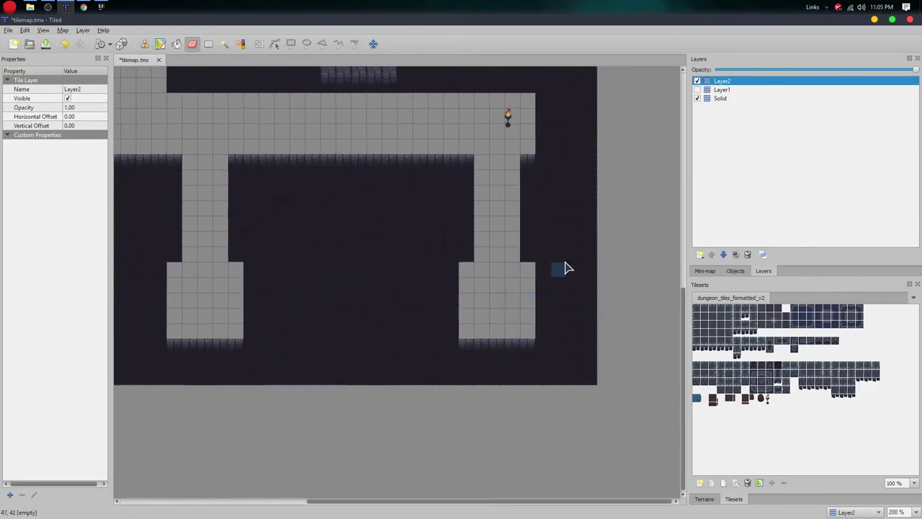
Step: Place a chest tile on the Solid layer at the centre of each of the three southern rooms
{"action": "left_click", "coordinate": [720, 98]}
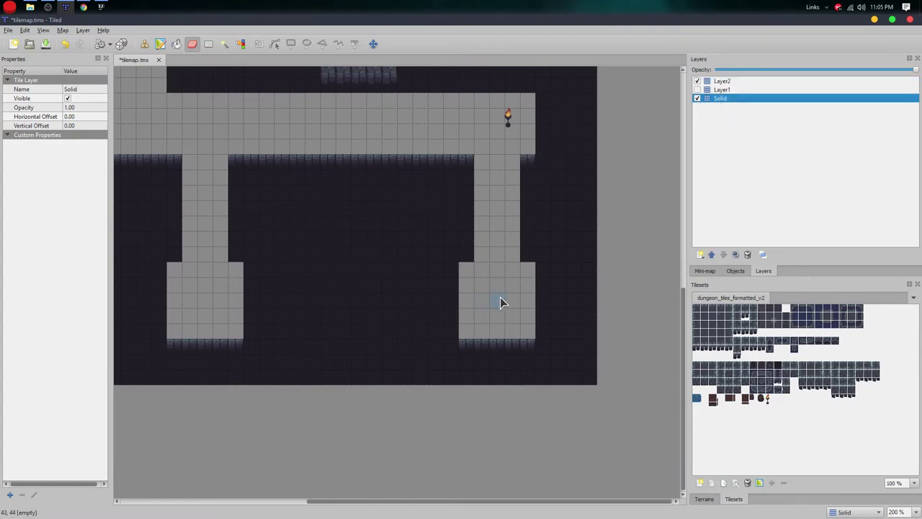
{"action": "left_click", "coordinate": [697, 398]}
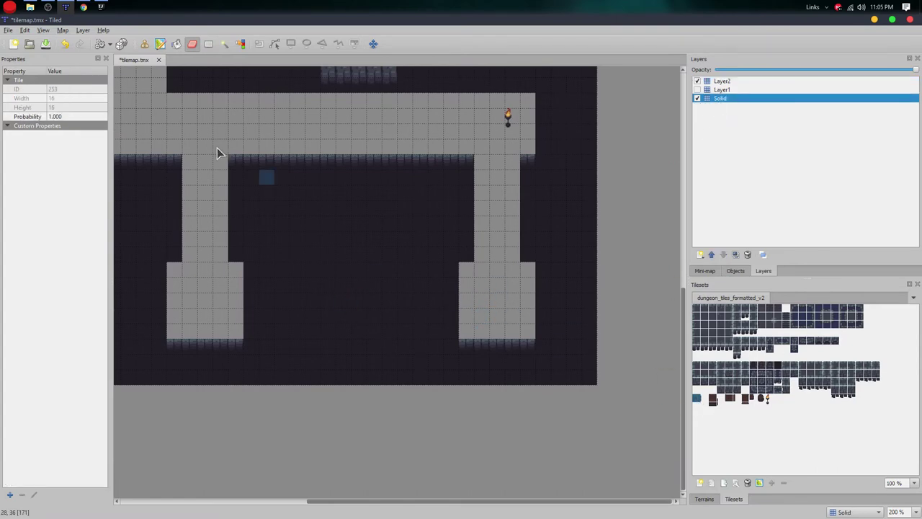
{"action": "left_click", "coordinate": [494, 305]}
{"action": "middle_click_drag", "start_coordinate": [220, 303], "coordinate": [476, 301]}
{"action": "left_click", "coordinate": [467, 299]}
{"action": "middle_click_drag", "start_coordinate": [205, 297], "coordinate": [361, 320]}
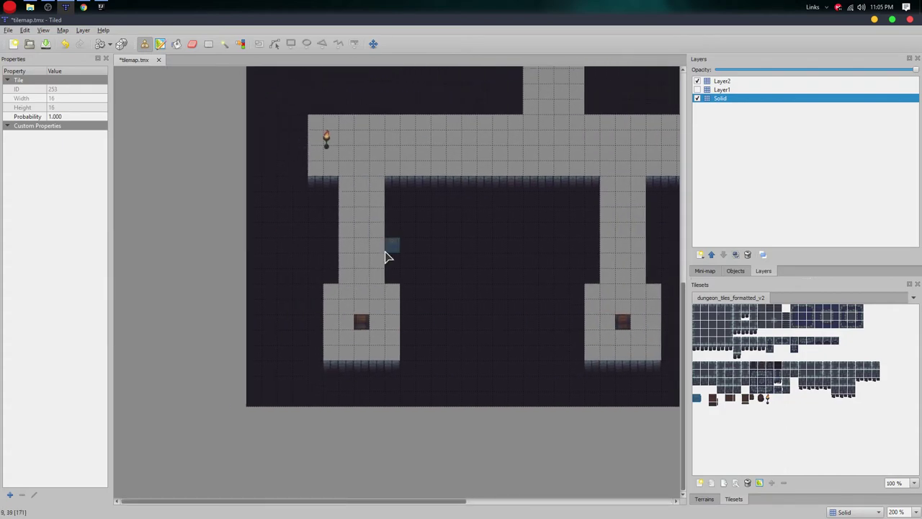
Step: Turn Layer1 back on and view the complete dungeon with all three layers
{"action": "scroll", "coordinate": [469, 206], "scroll_direction": "down", "scroll_amount": 3, "text": "ctrl"}
{"action": "scroll", "coordinate": [442, 278], "scroll_direction": "up", "scroll_amount": 2, "text": "ctrl"}
{"action": "scroll", "coordinate": [404, 214], "scroll_direction": "up", "scroll_amount": 1, "text": "ctrl"}
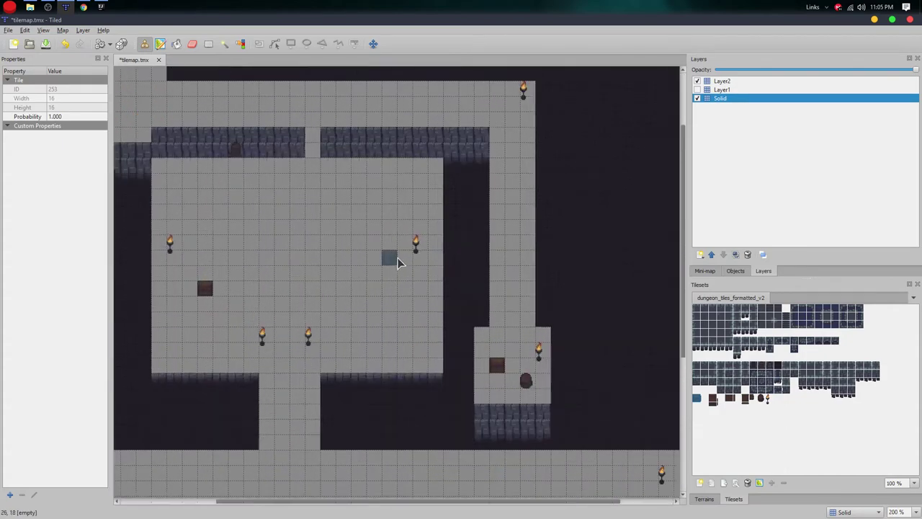
{"action": "middle_click_drag", "start_coordinate": [401, 257], "coordinate": [521, 214]}
{"action": "scroll", "coordinate": [504, 224], "scroll_direction": "down", "scroll_amount": 2, "text": "ctrl"}
{"action": "left_click", "coordinate": [697, 89]}
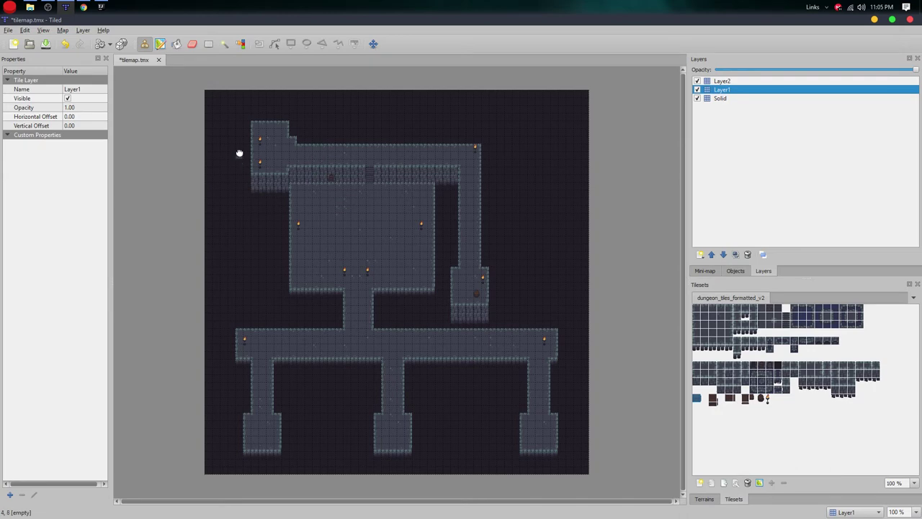
{"action": "middle_click_drag", "start_coordinate": [238, 151], "coordinate": [264, 146]}
{"action": "left_click", "coordinate": [7, 32]}
{"action": "left_click", "coordinate": [207, 136]}
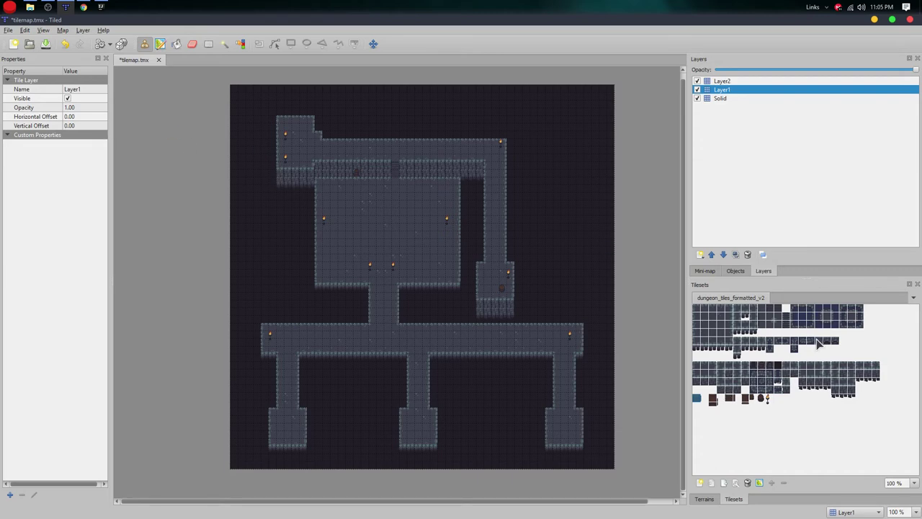
Step: Select the plain dark tile in the dungeon_tiles_formatted_v2 tileset and examine it and its ID up close
{"action": "left_click", "coordinate": [779, 372]}
{"action": "scroll", "coordinate": [783, 369], "scroll_direction": "up", "scroll_amount": 5, "text": "ctrl"}
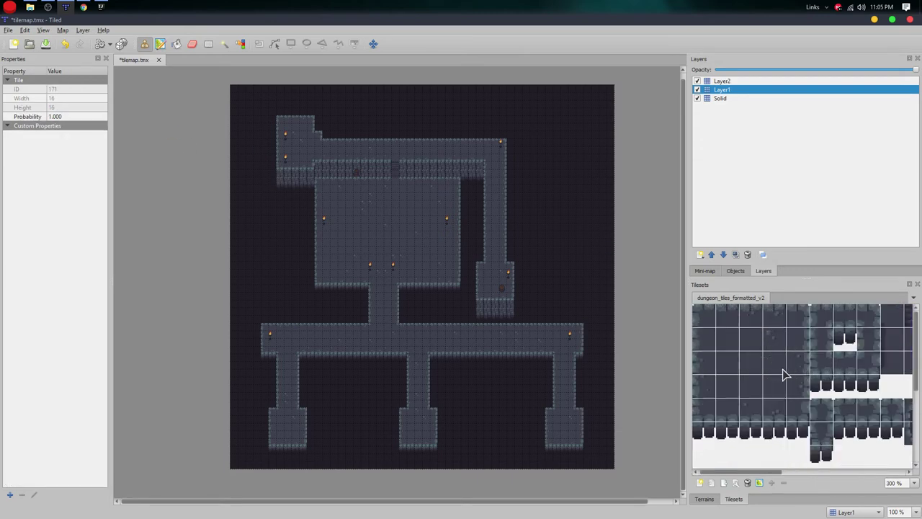
{"action": "middle_click_drag", "start_coordinate": [817, 363], "coordinate": [760, 310]}
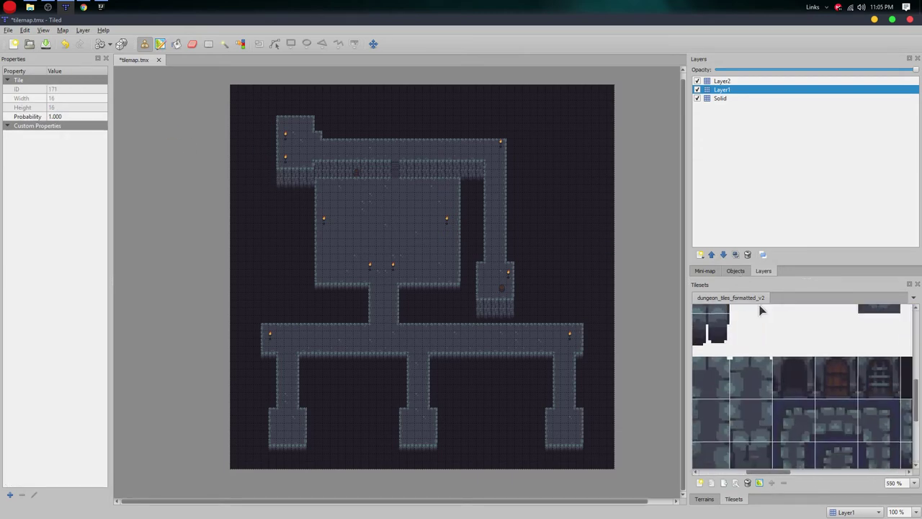
{"action": "middle_click_drag", "start_coordinate": [816, 389], "coordinate": [728, 293]}
{"action": "left_click", "coordinate": [730, 387]}
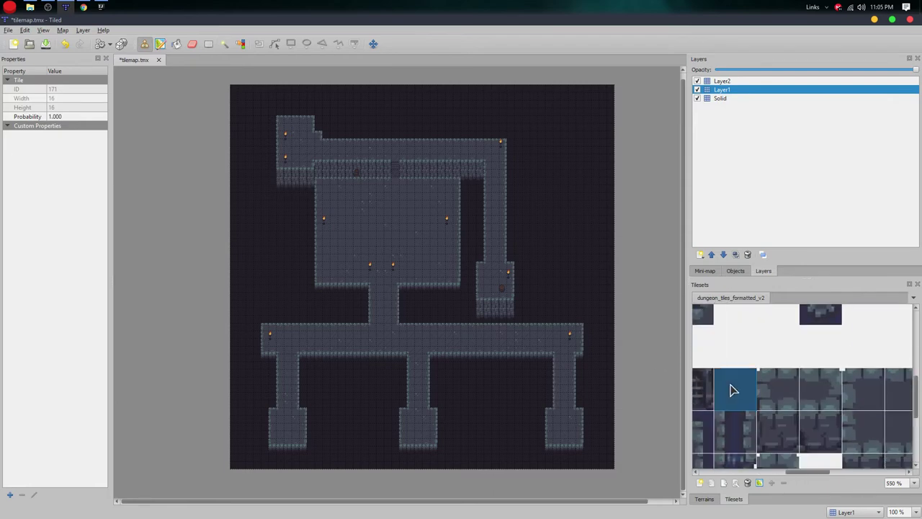
{"action": "middle_click_drag", "start_coordinate": [730, 386], "coordinate": [798, 361]}
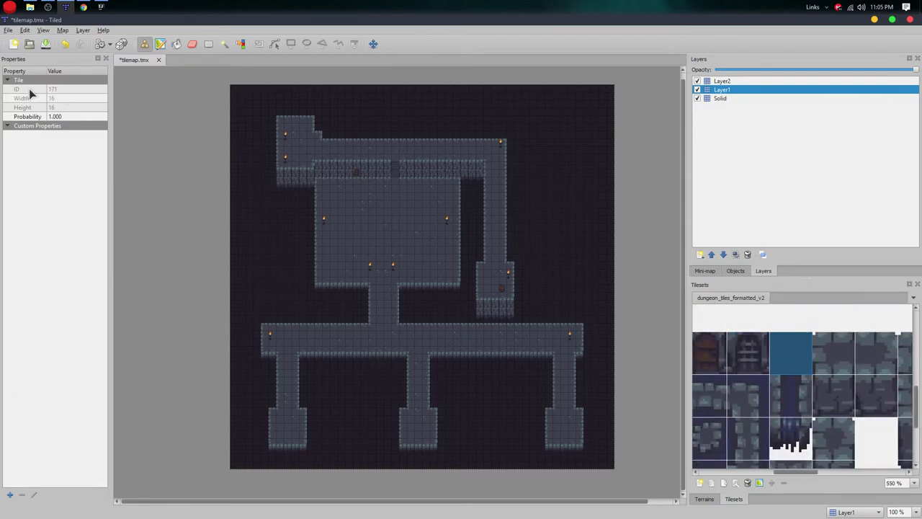
{"action": "scroll", "coordinate": [794, 376], "scroll_direction": "down", "scroll_amount": 3, "text": "ctrl"}
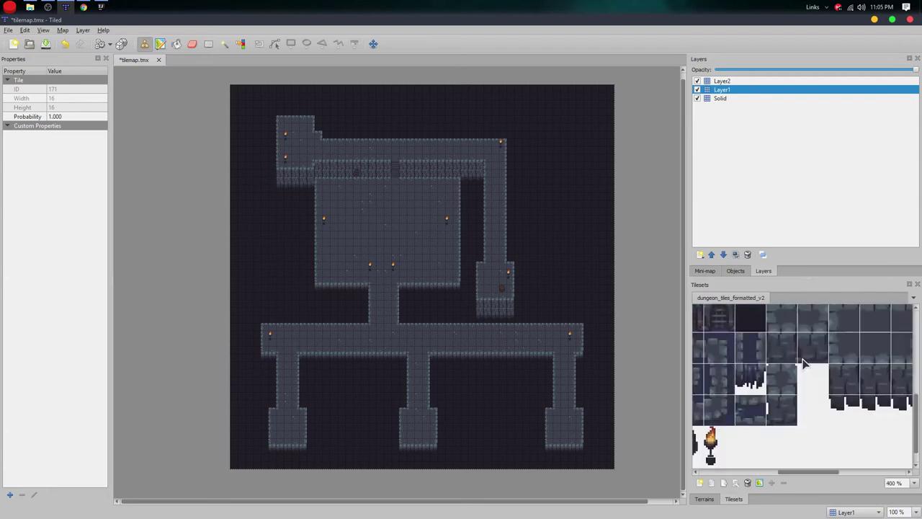
Step: Select the tileset's first tile and the plain dark tile in turn to compare their IDs
{"action": "left_click", "coordinate": [702, 314]}
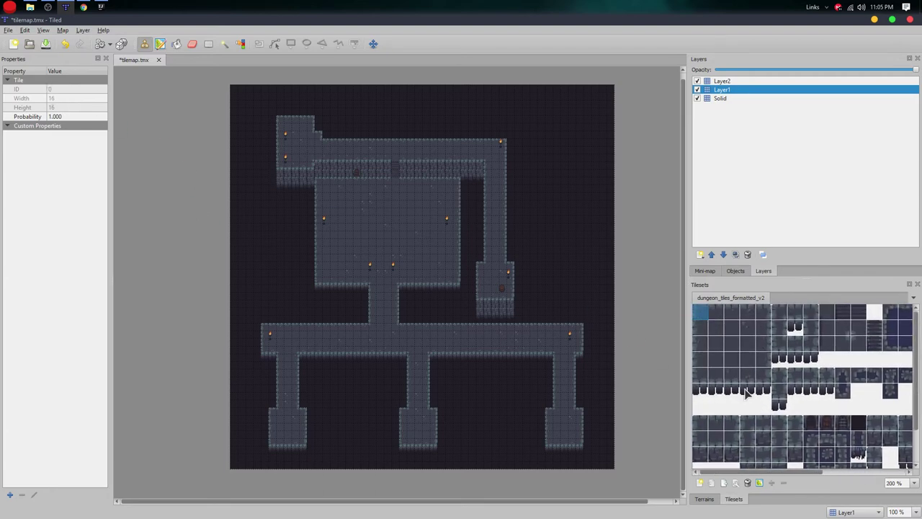
{"action": "scroll", "coordinate": [747, 391], "scroll_direction": "down", "scroll_amount": 2}
{"action": "left_click", "coordinate": [795, 382]}
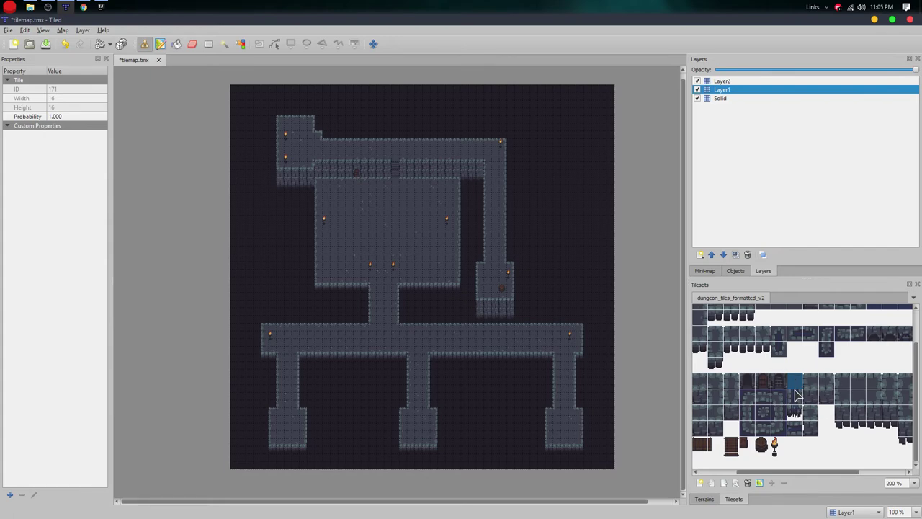
{"action": "scroll", "coordinate": [720, 328], "scroll_direction": "up", "scroll_amount": 2}
{"action": "scroll", "coordinate": [720, 328], "scroll_direction": "left", "scroll_amount": 1}
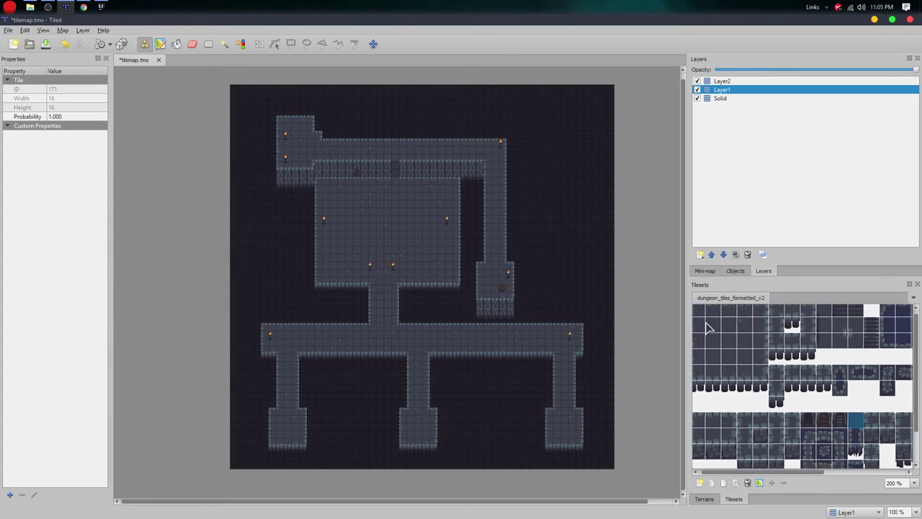
Step: Check the ID of the tileset's first tile again, and reselect the plain dark tile to read its ID
{"action": "left_click", "coordinate": [699, 312]}
{"action": "scroll", "coordinate": [717, 321], "scroll_direction": "up", "scroll_amount": 1}
{"action": "scroll", "coordinate": [717, 320], "scroll_direction": "left", "scroll_amount": 1}
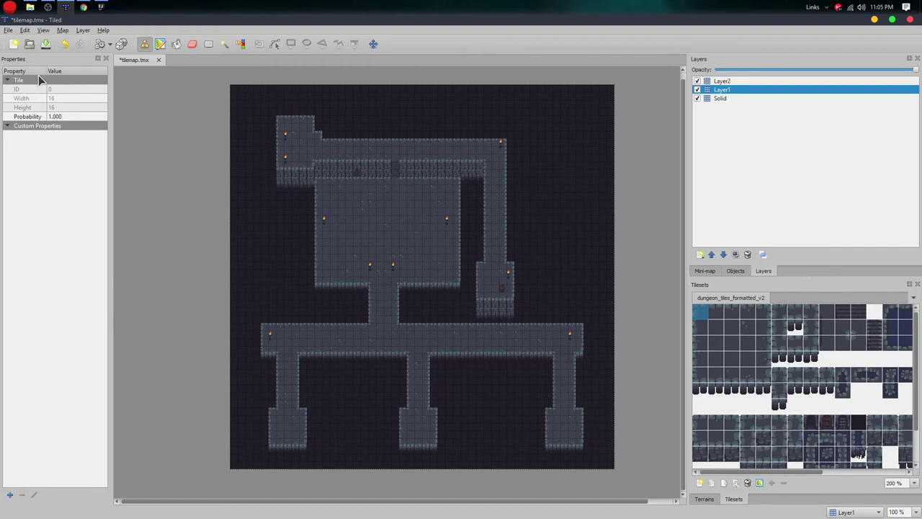
{"action": "scroll", "coordinate": [807, 404], "scroll_direction": "down", "scroll_amount": 1}
{"action": "scroll", "coordinate": [806, 404], "scroll_direction": "right", "scroll_amount": 2}
{"action": "left_click", "coordinate": [810, 405]}
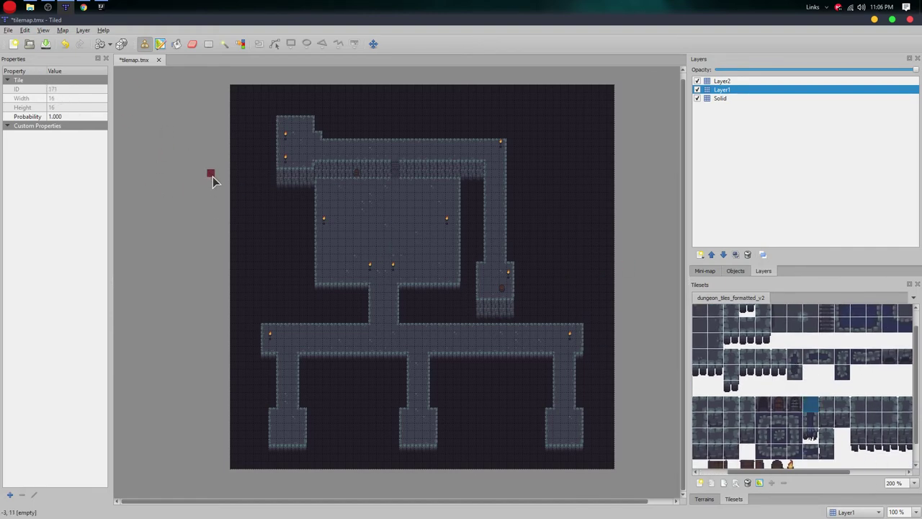
{"action": "scroll", "coordinate": [744, 340], "scroll_direction": "up", "scroll_amount": 1}
{"action": "scroll", "coordinate": [745, 339], "scroll_direction": "left", "scroll_amount": 2}
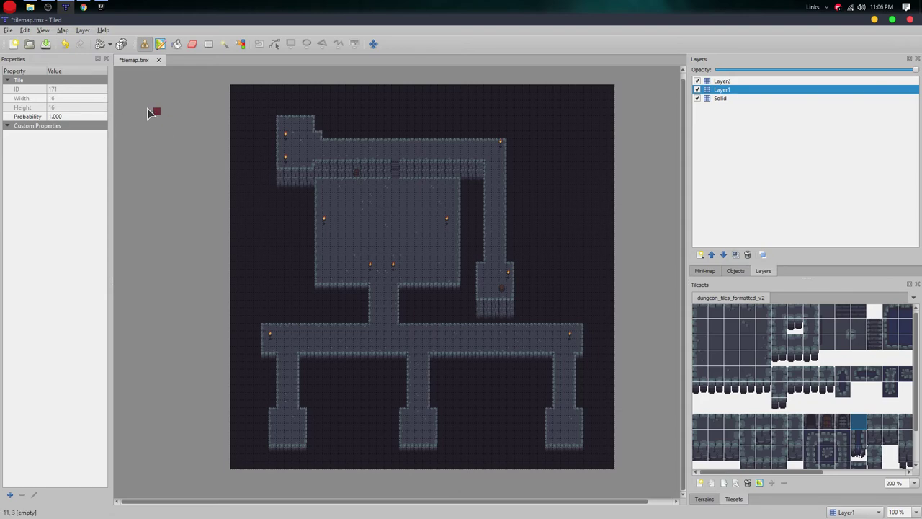
Step: Start saving a copy of the map under a new location and browse to the Acer (C:) drive
{"action": "left_click", "coordinate": [31, 9]}
{"action": "left_click", "coordinate": [47, 10]}
{"action": "left_click", "coordinate": [8, 31]}
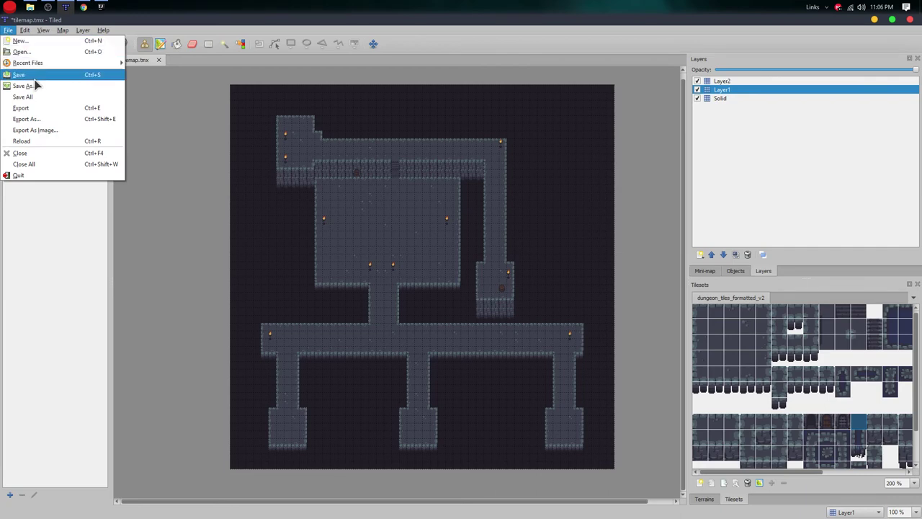
{"action": "left_click", "coordinate": [35, 88]}
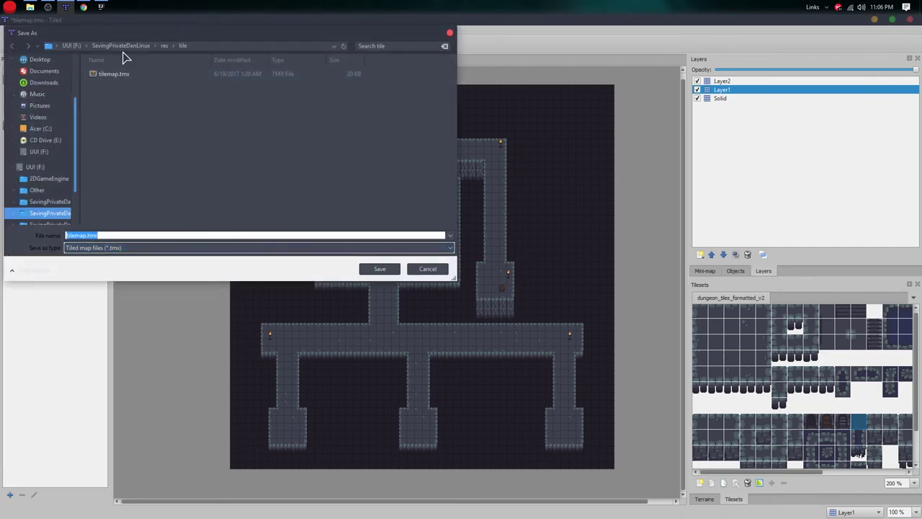
{"action": "left_click", "coordinate": [40, 106]}
{"action": "left_click", "coordinate": [45, 83]}
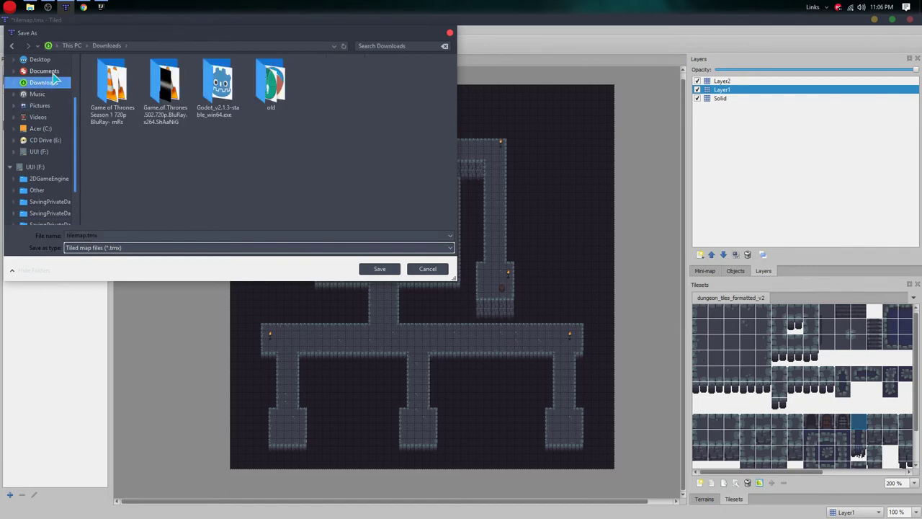
{"action": "left_click", "coordinate": [57, 131]}
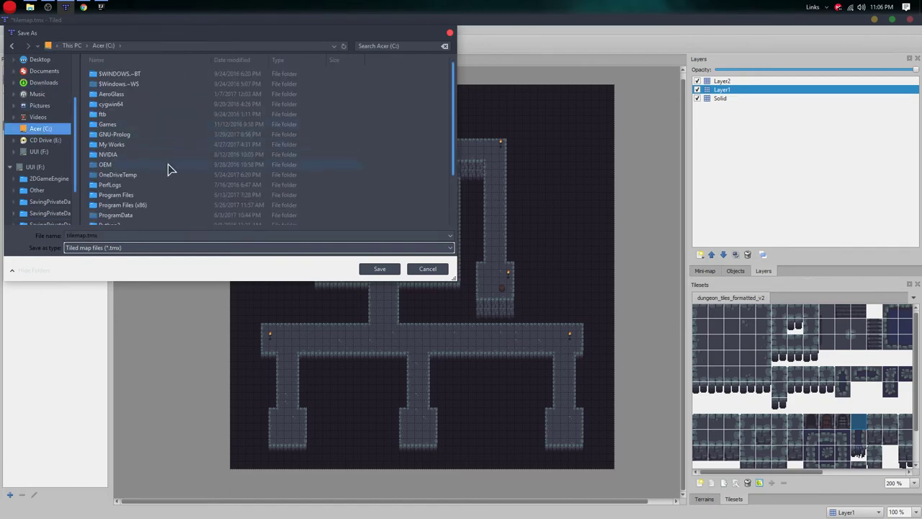
Step: Save the map as tilemap.tmx in IdeaProjects\SavingPrivateDan\res\tile inside the user's folder
{"action": "scroll", "coordinate": [167, 169], "scroll_direction": "down", "scroll_amount": 2}
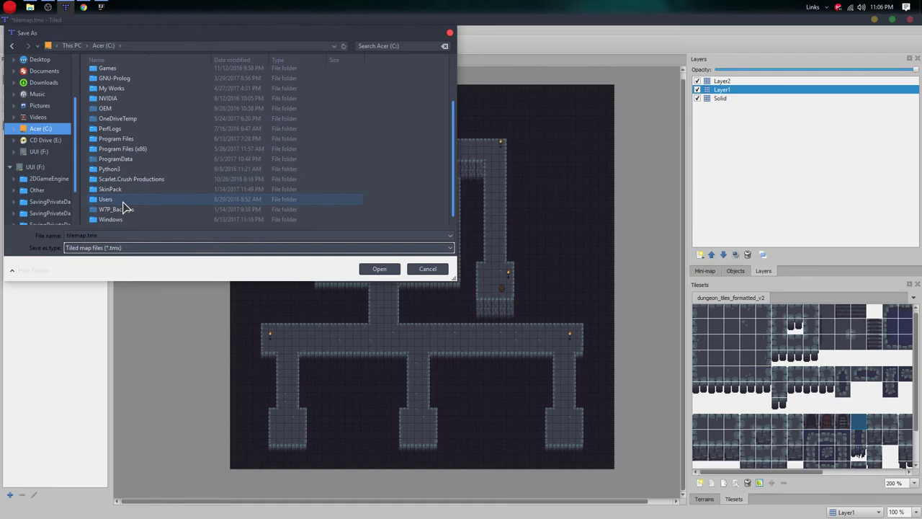
{"action": "double_click", "coordinate": [121, 200]}
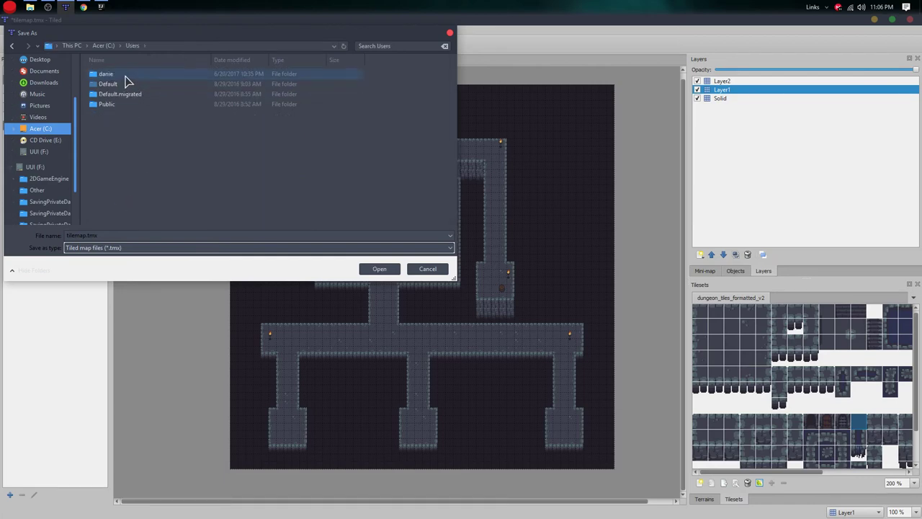
{"action": "double_click", "coordinate": [125, 75]}
{"action": "scroll", "coordinate": [136, 185], "scroll_direction": "down", "scroll_amount": 3}
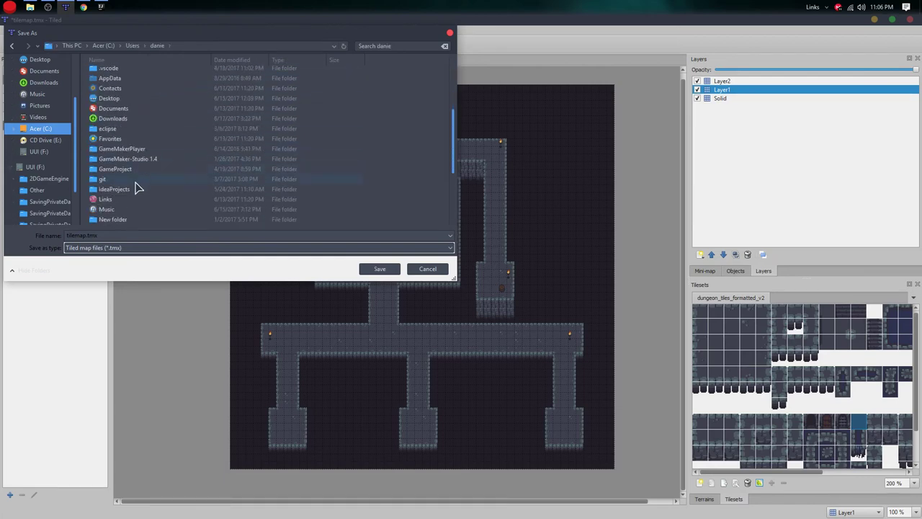
{"action": "double_click", "coordinate": [116, 189]}
{"action": "double_click", "coordinate": [144, 78]}
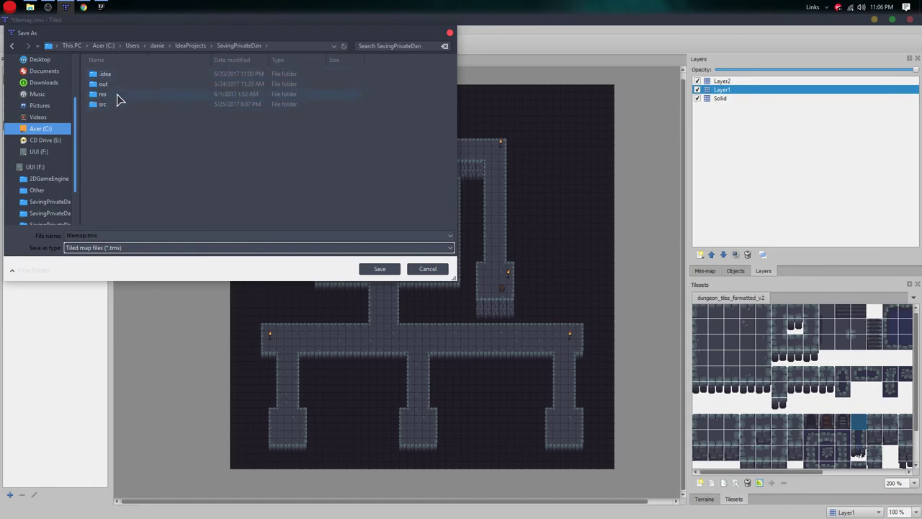
{"action": "double_click", "coordinate": [121, 95]}
{"action": "double_click", "coordinate": [108, 95]}
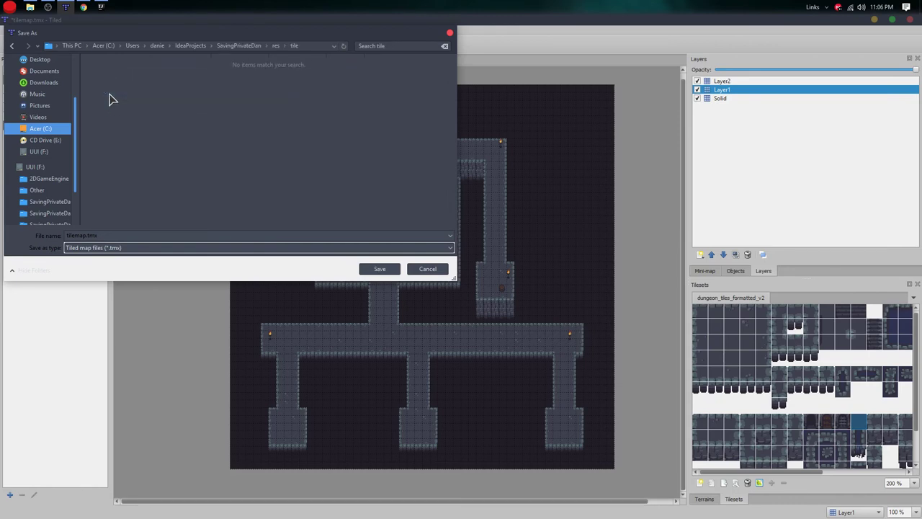
{"action": "left_click", "coordinate": [380, 269]}
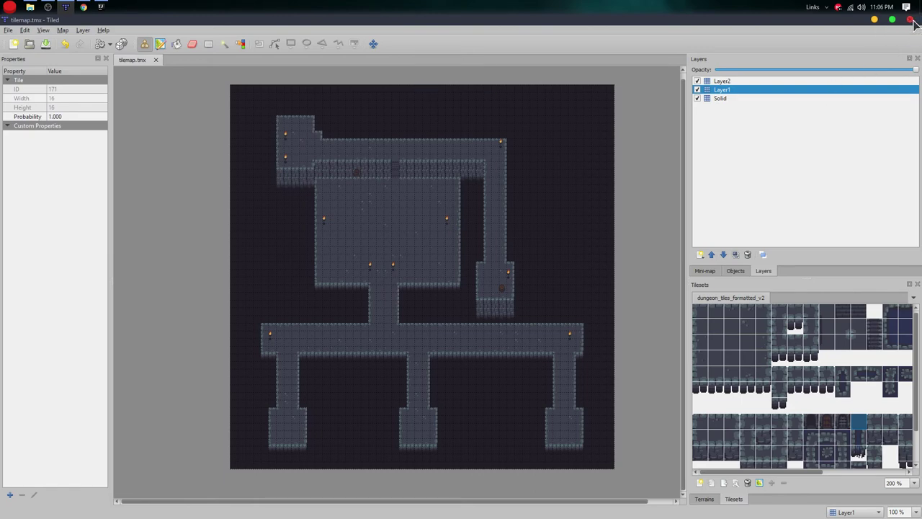
Step: Close Tiled and select tilemap.tmx in the res/tile folder of the SavingPrivateDan project in IntelliJ IDEA
{"action": "left_click", "coordinate": [911, 20]}
{"action": "middle_click", "coordinate": [229, 60]}
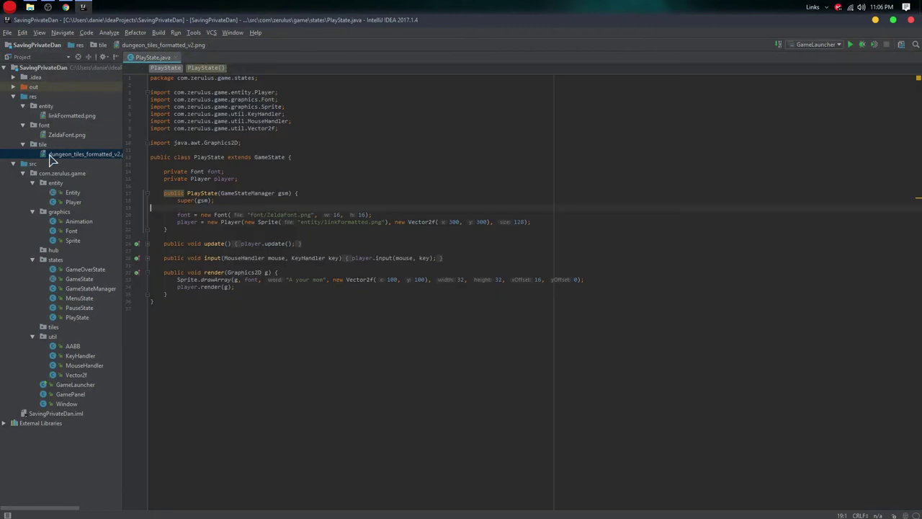
{"action": "left_click", "coordinate": [65, 165]}
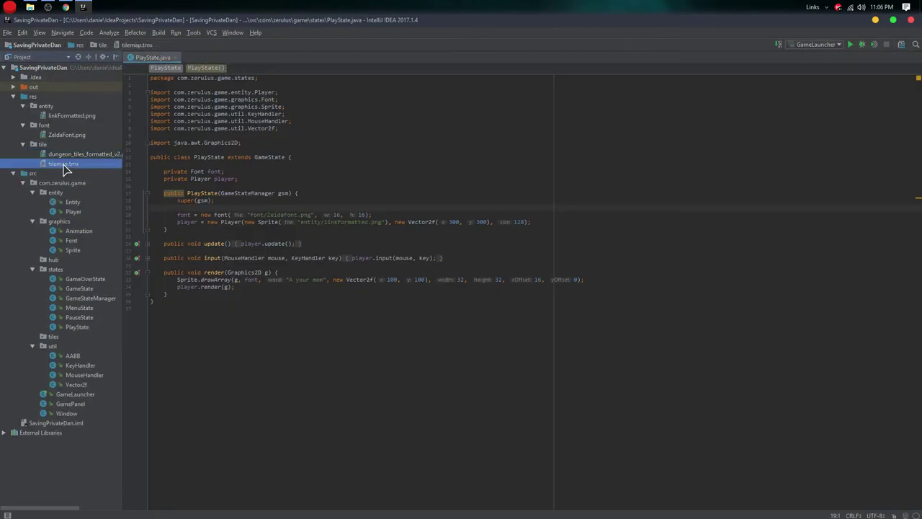
Step: Duplicate tilemap.tmx within the res/tile folder as tilemap.xml and open the copy in the editor
{"action": "right_click", "coordinate": [60, 171]}
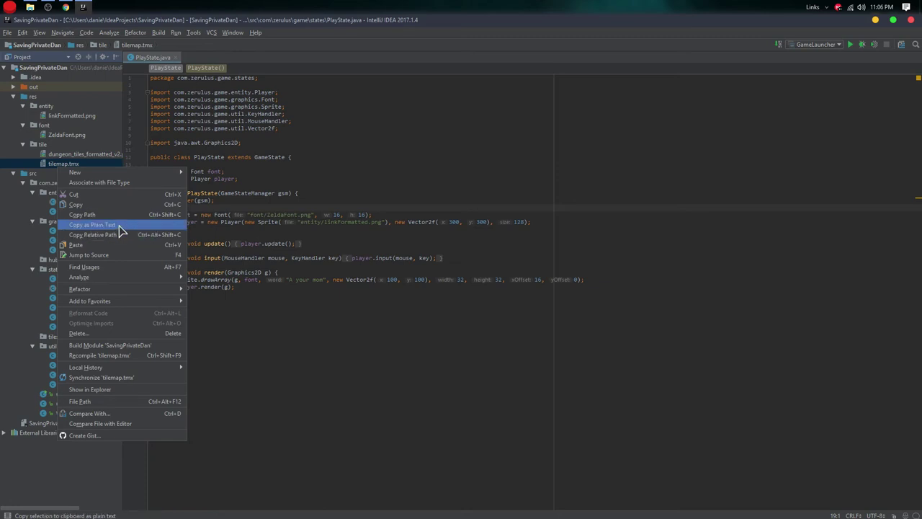
{"action": "left_click", "coordinate": [119, 214]}
{"action": "left_click", "coordinate": [42, 144]}
{"action": "right_click", "coordinate": [41, 144]}
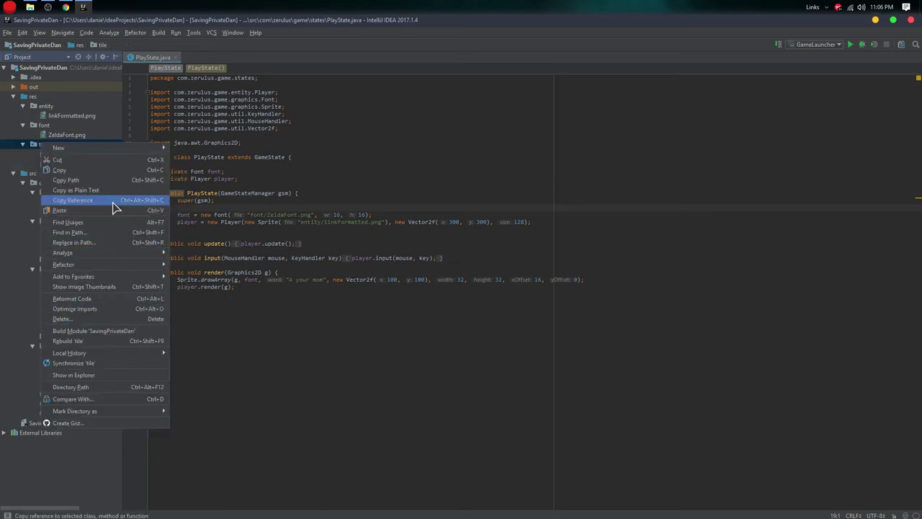
{"action": "left_click", "coordinate": [72, 210]}
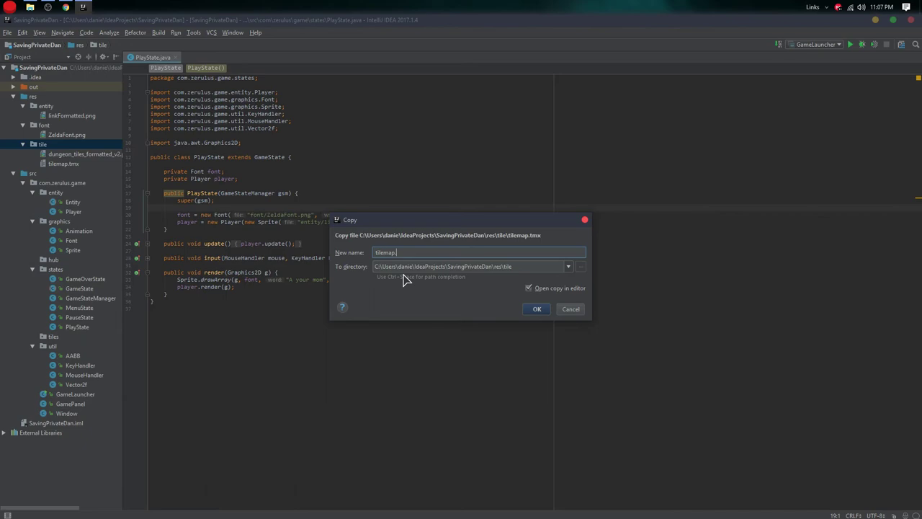
{"action": "left_click", "coordinate": [536, 309]}
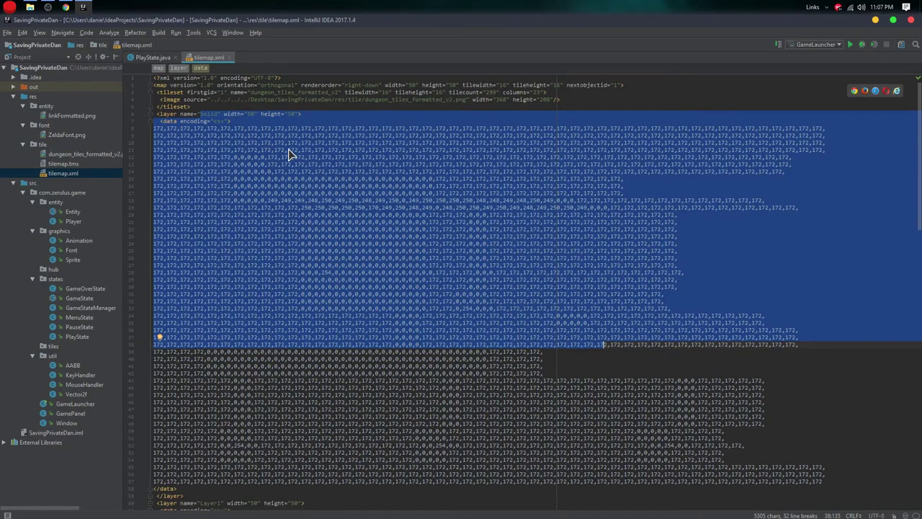
Step: Look through tilemap.xml to examine the tileset header and the CSV data of the Solid, Layer1 and Layer2 layers
{"action": "scroll", "coordinate": [288, 154], "scroll_direction": "down", "scroll_amount": 20}
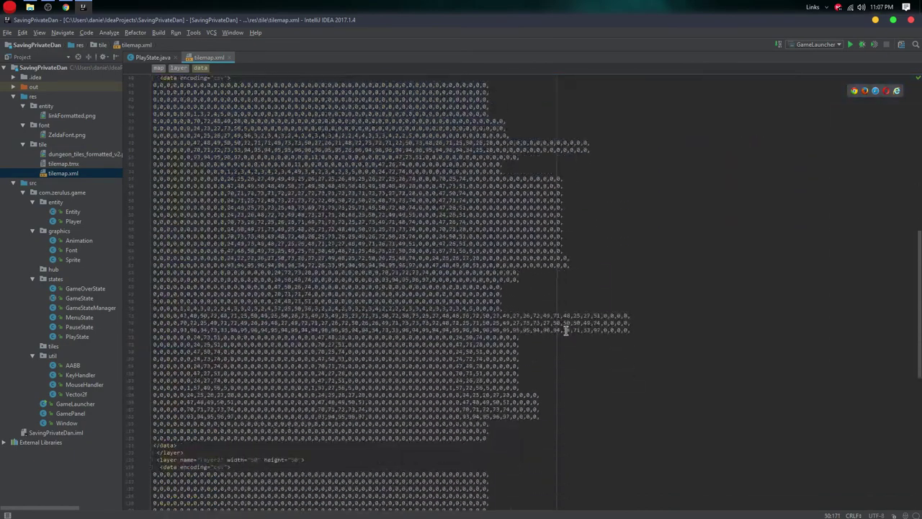
{"action": "scroll", "coordinate": [566, 330], "scroll_direction": "down", "scroll_amount": 15}
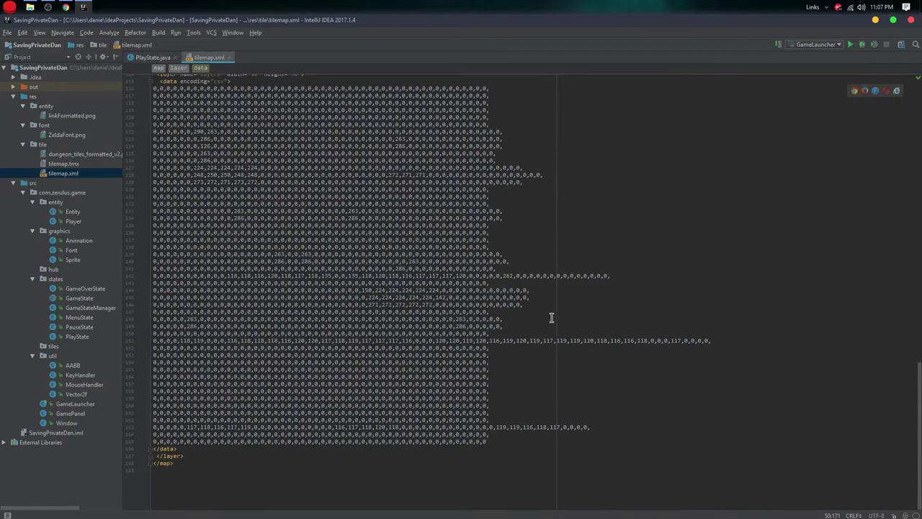
{"action": "scroll", "coordinate": [551, 318], "scroll_direction": "up", "scroll_amount": 9}
{"action": "scroll", "coordinate": [547, 313], "scroll_direction": "up", "scroll_amount": 20}
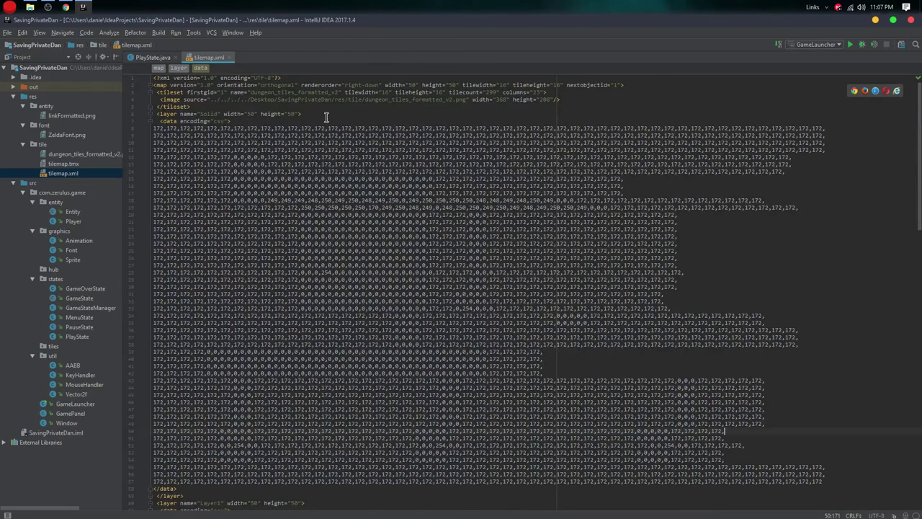
{"action": "scroll", "coordinate": [410, 375], "scroll_direction": "down", "scroll_amount": 10}
{"action": "scroll", "coordinate": [409, 370], "scroll_direction": "down", "scroll_amount": 3}
{"action": "scroll", "coordinate": [389, 259], "scroll_direction": "up", "scroll_amount": 11}
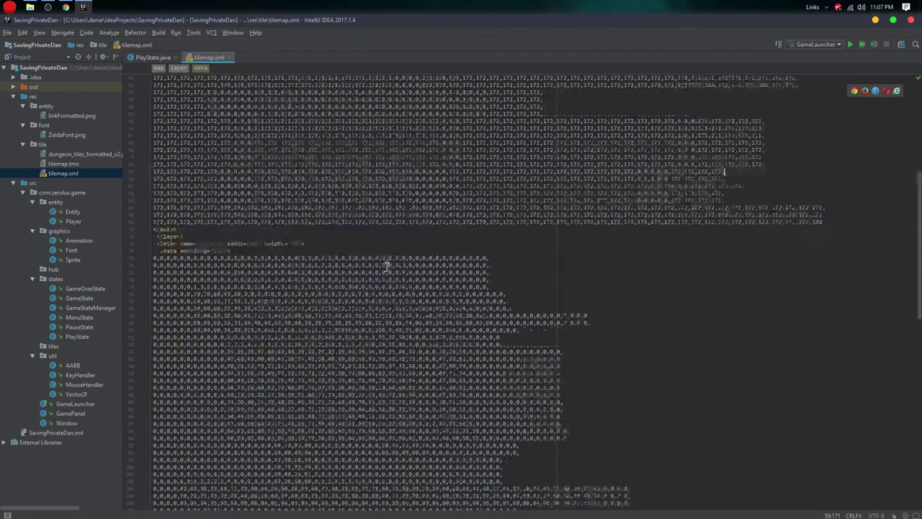
{"action": "scroll", "coordinate": [323, 281], "scroll_direction": "down", "scroll_amount": 6}
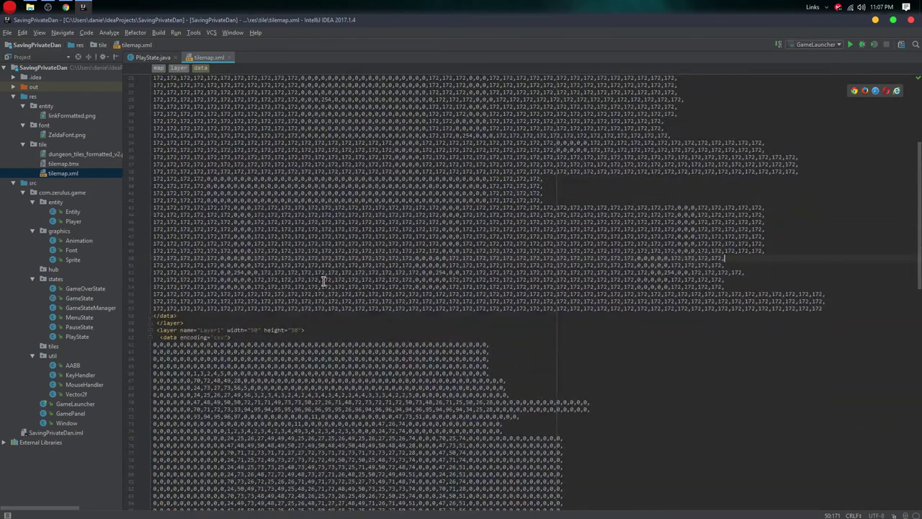
{"action": "scroll", "coordinate": [323, 281], "scroll_direction": "up", "scroll_amount": 7}
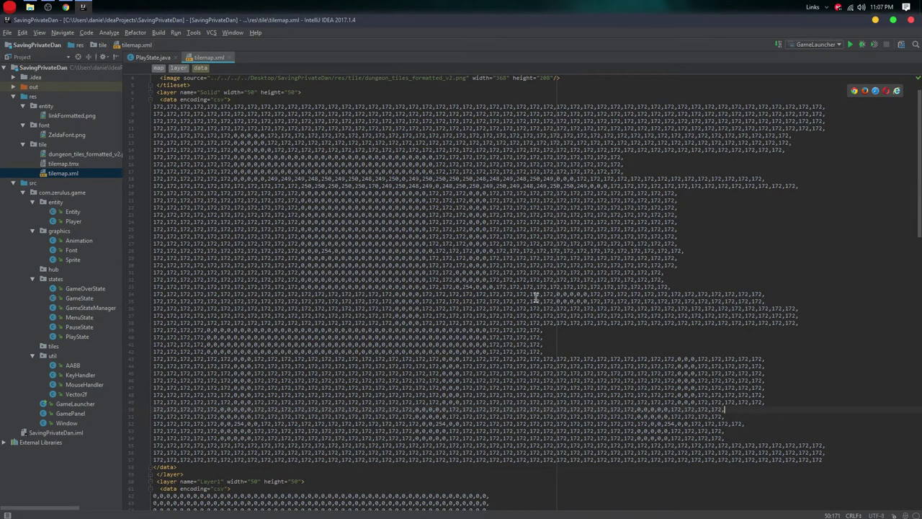
{"action": "scroll", "coordinate": [529, 301], "scroll_direction": "up", "scroll_amount": 1}
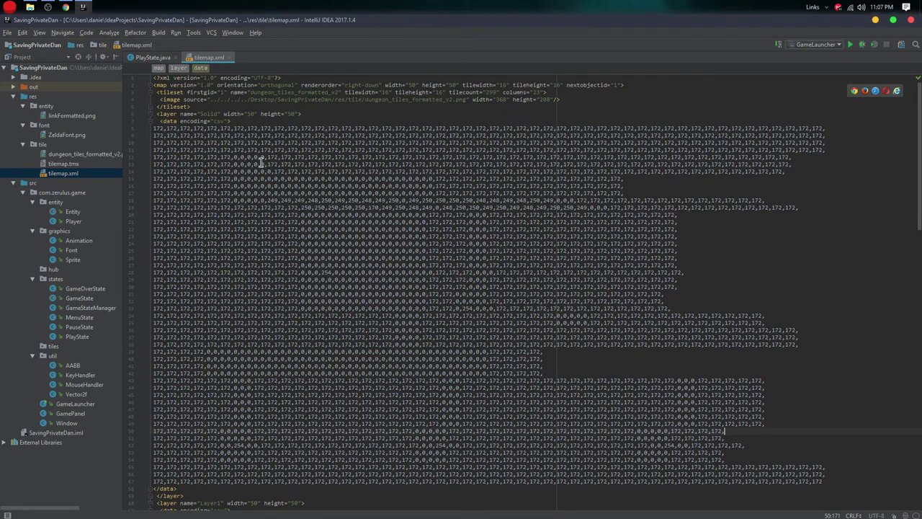
Step: Highlight a 172 entry in the Solid layer data and a 0 entry in the Layer1 data to compare them
{"action": "double_click", "coordinate": [294, 143]}
{"action": "scroll", "coordinate": [515, 324], "scroll_direction": "down", "scroll_amount": 14}
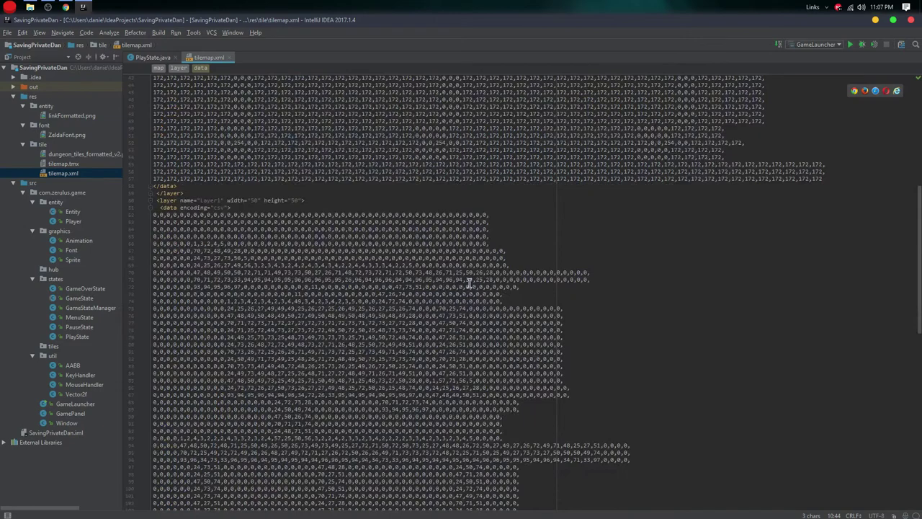
{"action": "scroll", "coordinate": [432, 231], "scroll_direction": "down", "scroll_amount": 2}
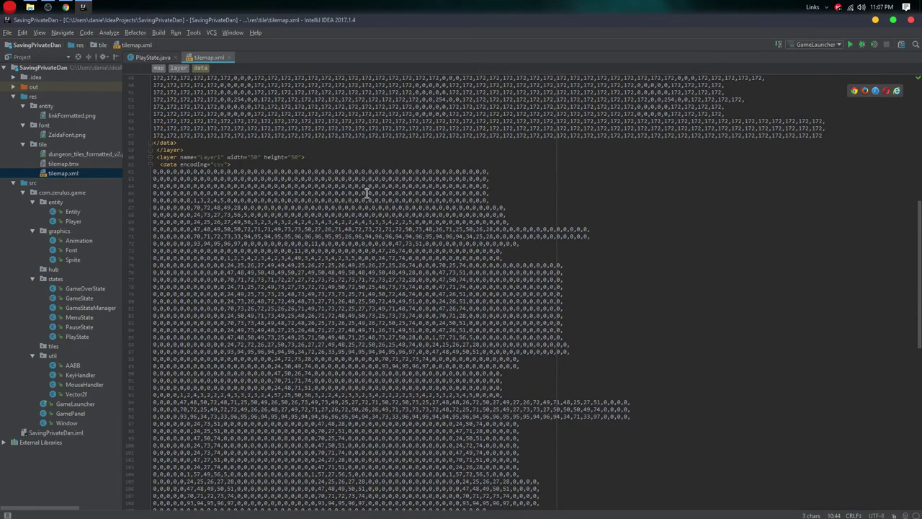
{"action": "scroll", "coordinate": [288, 243], "scroll_direction": "up", "scroll_amount": 9}
{"action": "scroll", "coordinate": [285, 253], "scroll_direction": "up", "scroll_amount": 7}
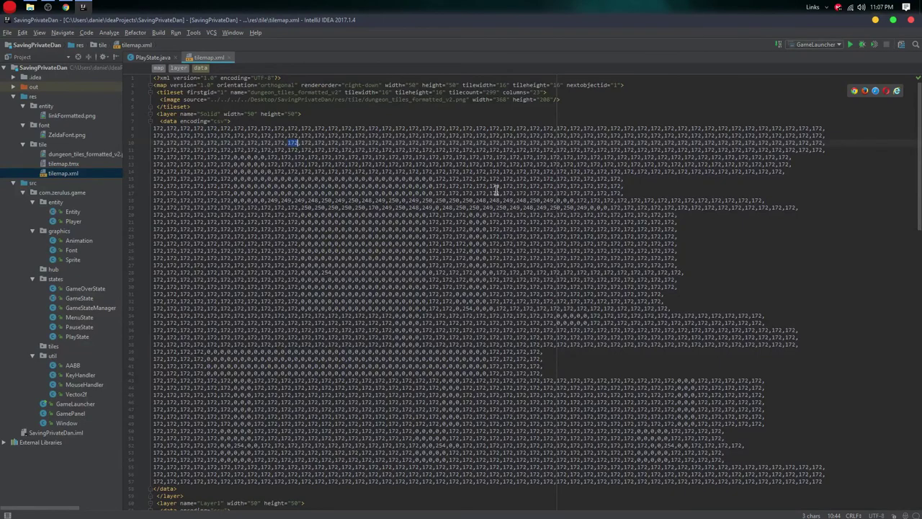
{"action": "scroll", "coordinate": [492, 202], "scroll_direction": "down", "scroll_amount": 15}
{"action": "double_click", "coordinate": [280, 280]}
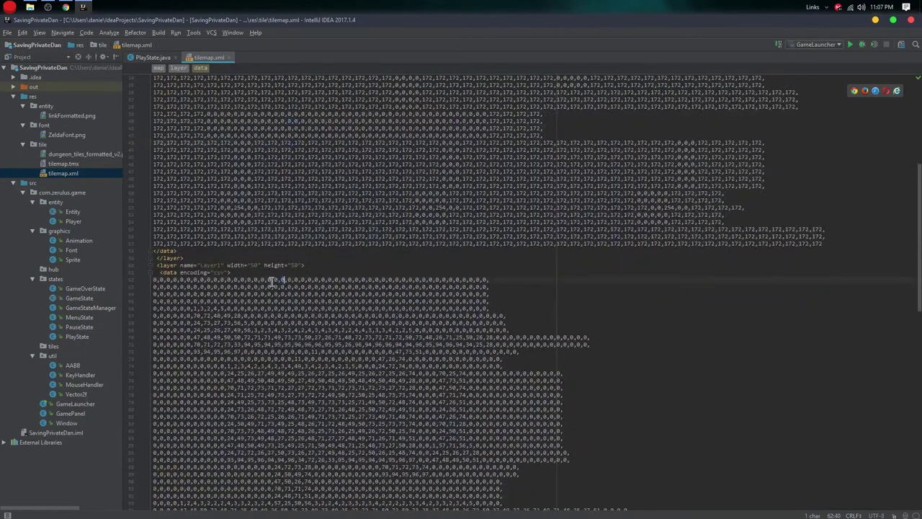
Step: Examine the tile numbers in the Layer1 and Layer2 data, and return to the start of tilemap.xml
{"action": "scroll", "coordinate": [317, 297], "scroll_direction": "down", "scroll_amount": 5}
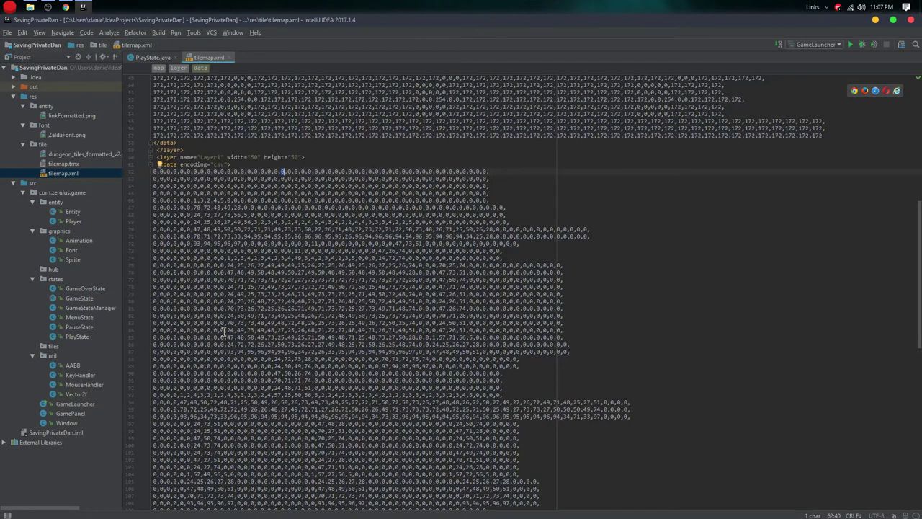
{"action": "scroll", "coordinate": [593, 350], "scroll_direction": "down", "scroll_amount": 10}
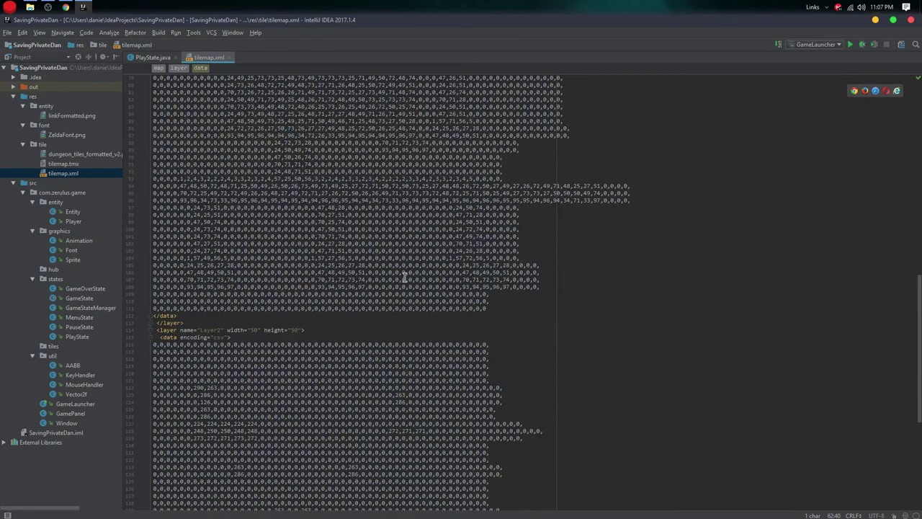
{"action": "scroll", "coordinate": [405, 277], "scroll_direction": "down", "scroll_amount": 6}
{"action": "scroll", "coordinate": [273, 267], "scroll_direction": "down", "scroll_amount": 1}
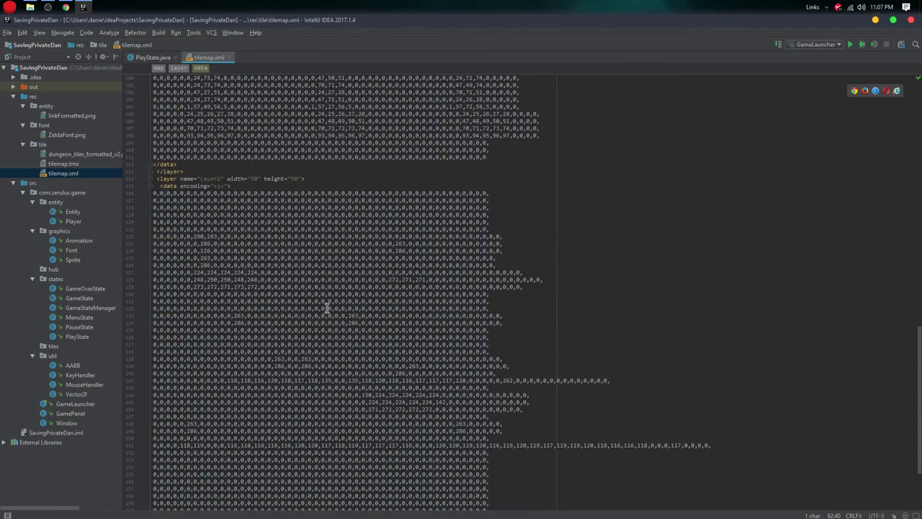
{"action": "scroll", "coordinate": [334, 303], "scroll_direction": "down", "scroll_amount": 5}
{"action": "scroll", "coordinate": [340, 299], "scroll_direction": "up", "scroll_amount": 17}
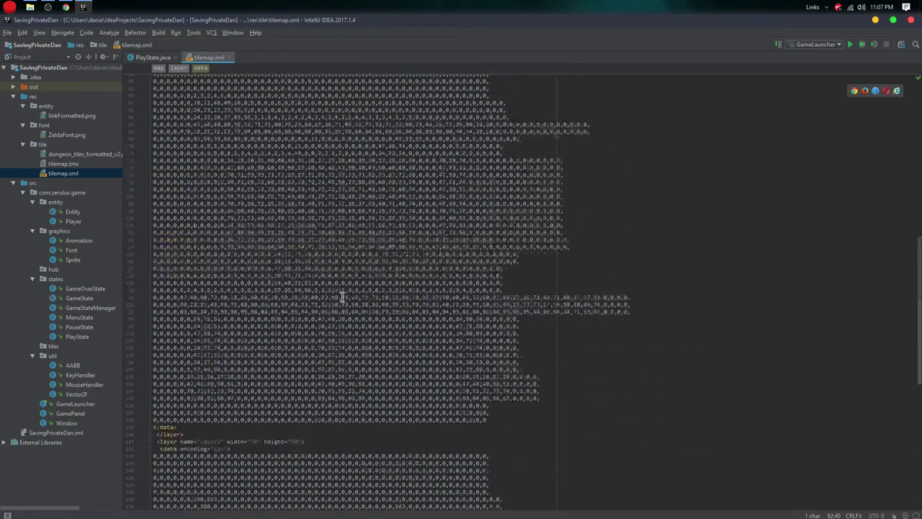
{"action": "scroll", "coordinate": [343, 296], "scroll_direction": "up", "scroll_amount": 20}
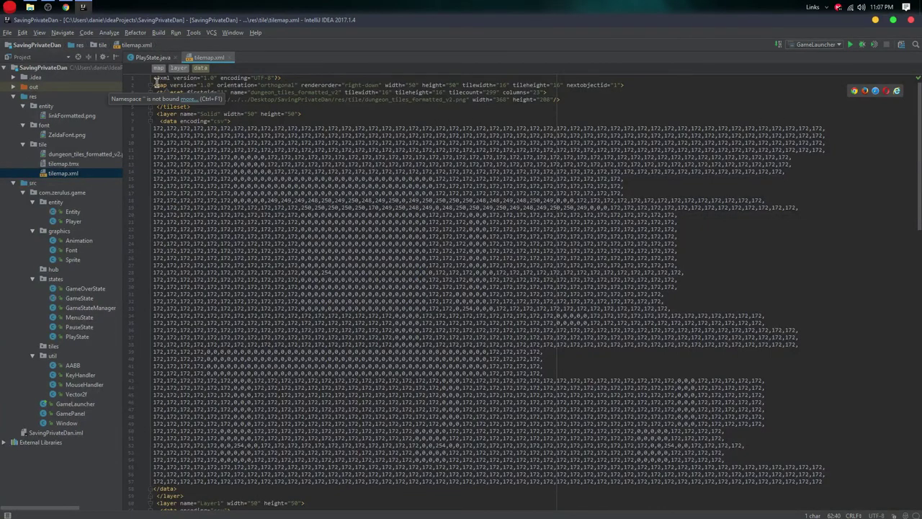
Step: Highlight the entire opening map tag near the start of tilemap.xml to examine its attributes
{"action": "left_click_drag", "start_coordinate": [155, 85], "coordinate": [625, 85]}
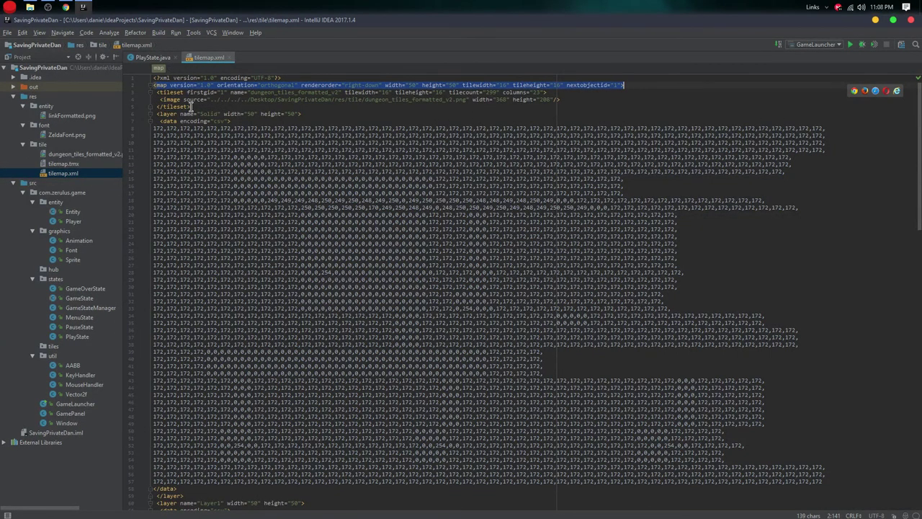
{"action": "scroll", "coordinate": [191, 105], "scroll_direction": "down", "scroll_amount": 1}
{"action": "scroll", "coordinate": [192, 104], "scroll_direction": "up", "scroll_amount": 1}
{"action": "left_click", "coordinate": [157, 86]}
{"action": "left_click_drag", "start_coordinate": [157, 85], "coordinate": [627, 85]}
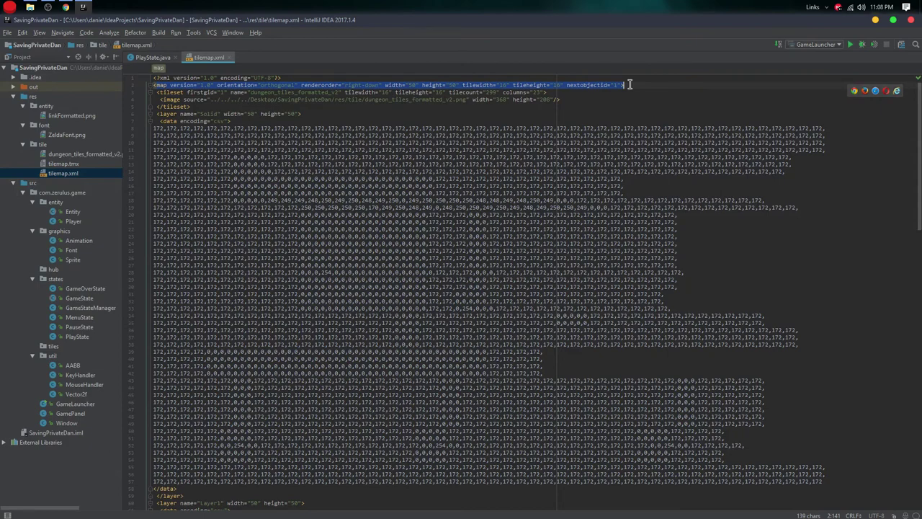
Step: Highlight the closing map tag at the end of tilemap.xml, and return to the start of the file
{"action": "middle_click_drag", "start_coordinate": [170, 115], "coordinate": [172, 120]}
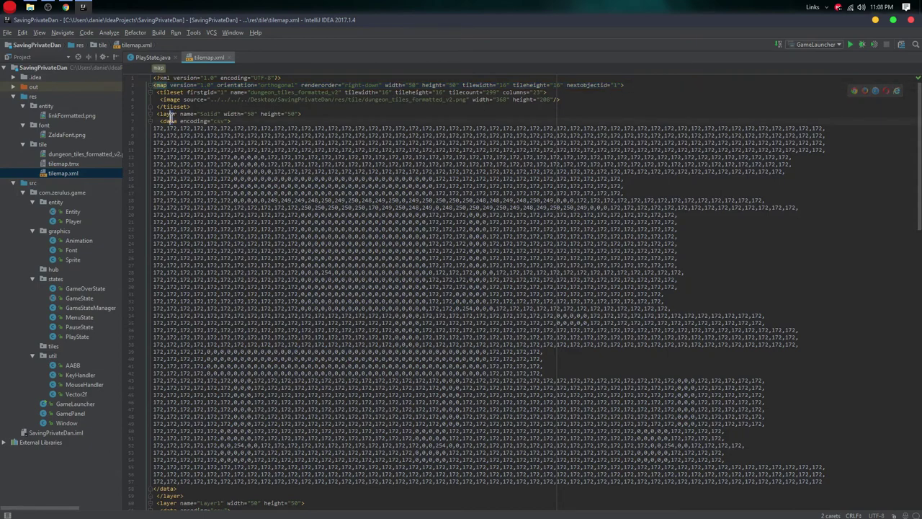
{"action": "scroll", "coordinate": [243, 129], "scroll_direction": "down", "scroll_amount": 5}
{"action": "scroll", "coordinate": [243, 130], "scroll_direction": "down", "scroll_amount": 15}
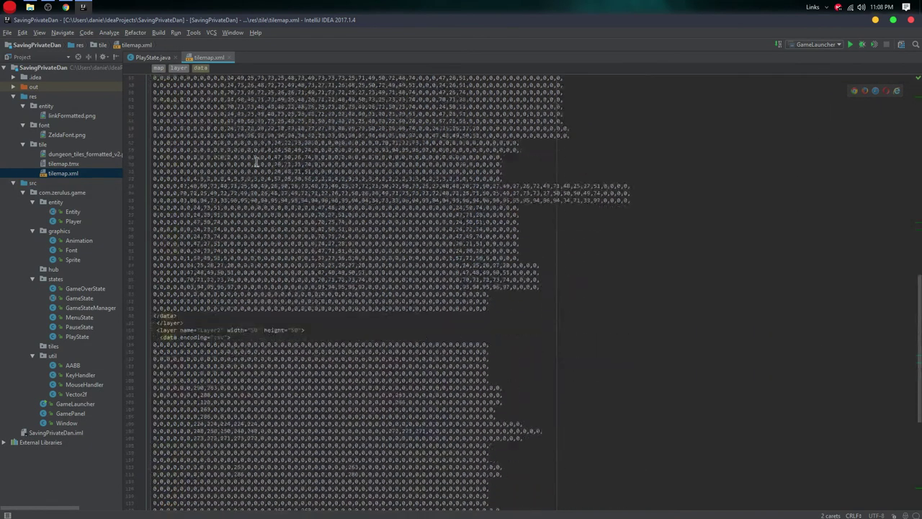
{"action": "double_click", "coordinate": [168, 463]}
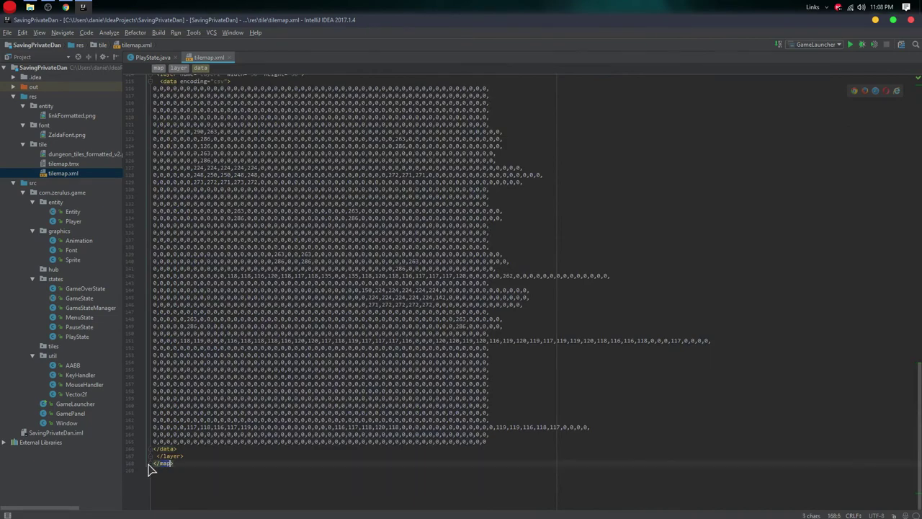
{"action": "scroll", "coordinate": [189, 449], "scroll_direction": "up", "scroll_amount": 15}
{"action": "scroll", "coordinate": [261, 318], "scroll_direction": "up", "scroll_amount": 10}
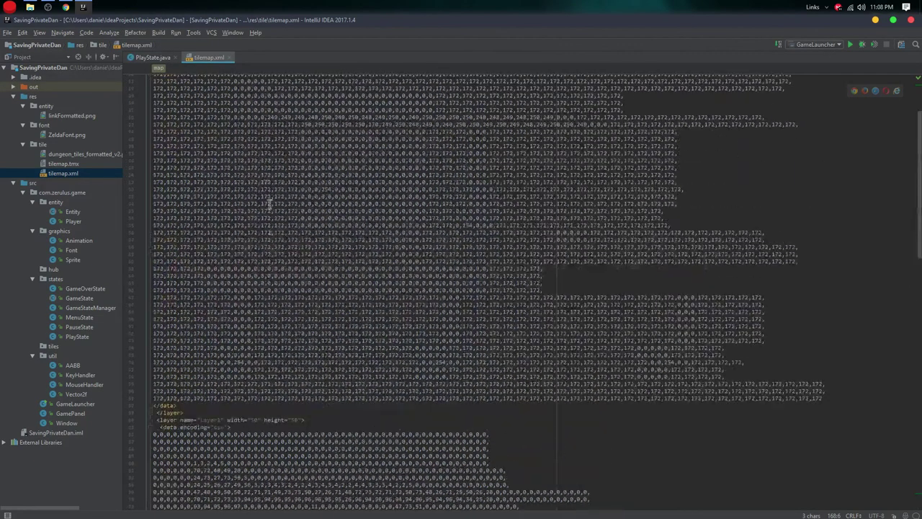
Step: Examine the tileset header by highlighting its image source line, its opening tag and the firstgid attribute
{"action": "left_click", "coordinate": [218, 99]}
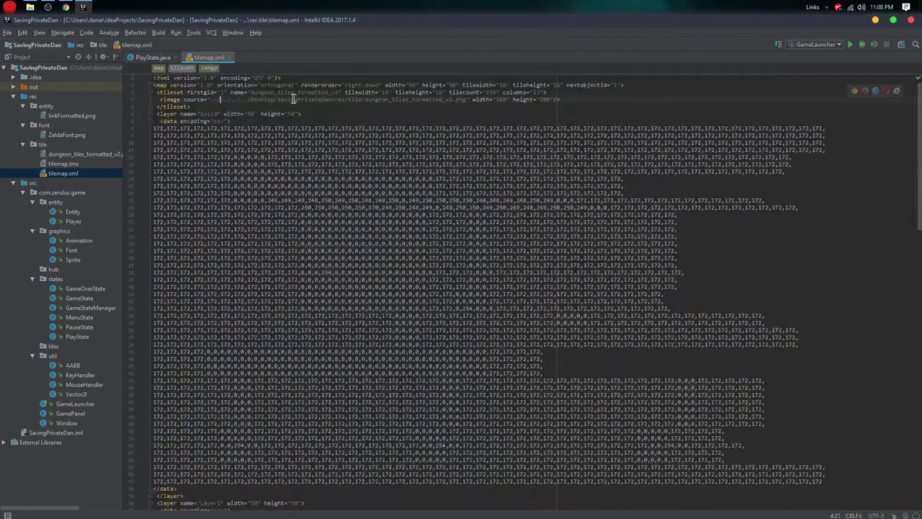
{"action": "left_click", "coordinate": [376, 92]}
{"action": "left_click_drag", "start_coordinate": [206, 99], "coordinate": [319, 104]}
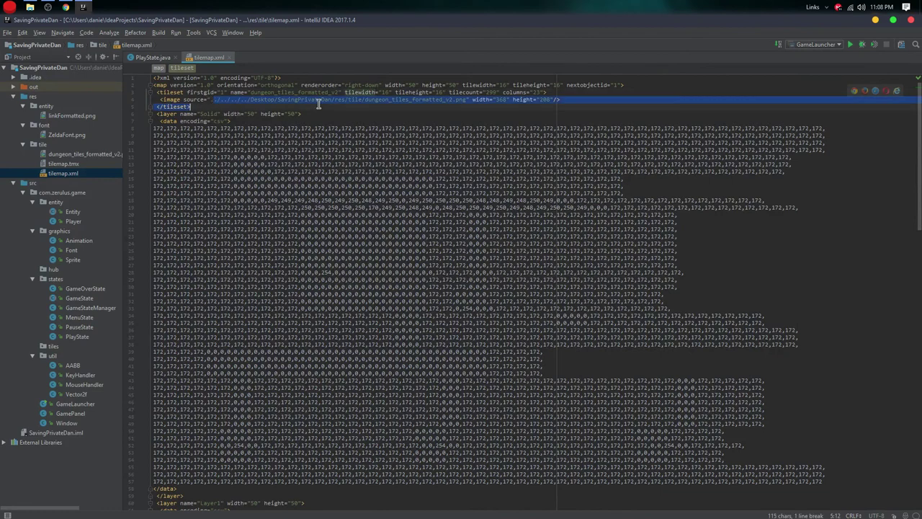
{"action": "key", "text": "Escape"}
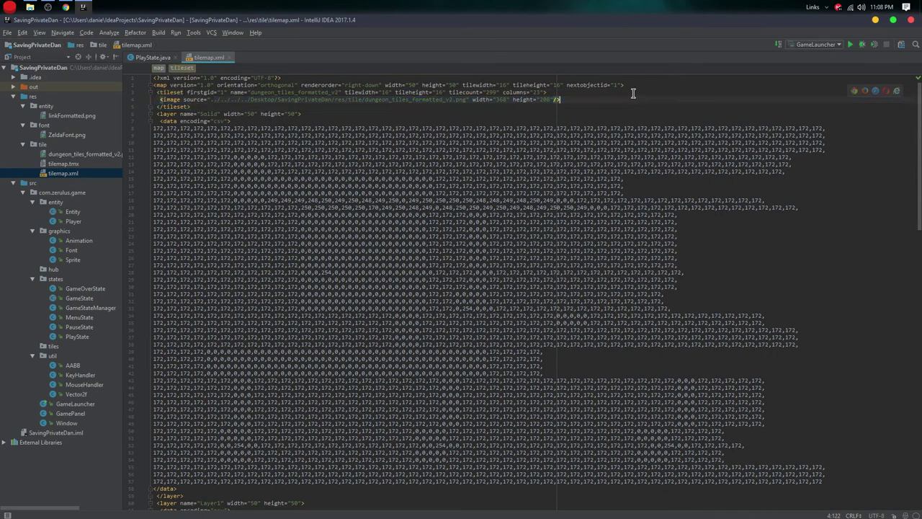
{"action": "left_click_drag", "start_coordinate": [555, 92], "coordinate": [156, 92]}
{"action": "double_click", "coordinate": [210, 94]}
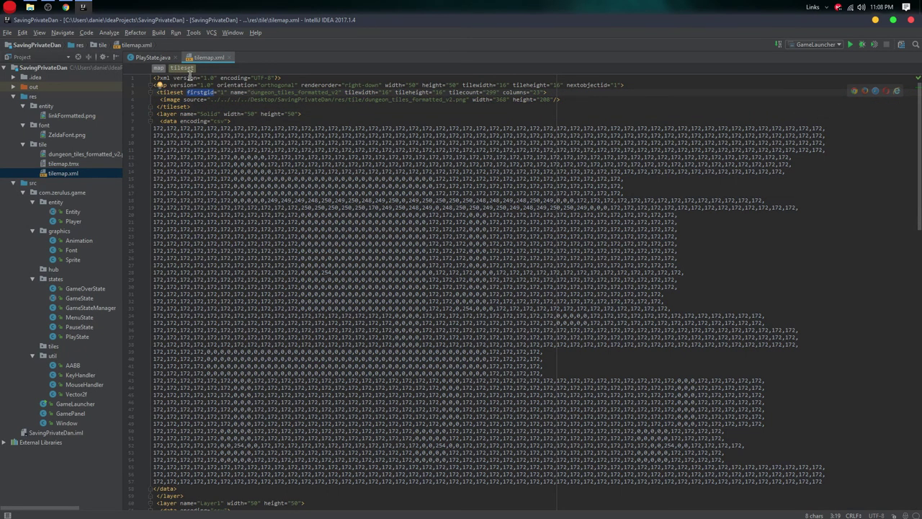
Step: Highlight the map tag attributes running into the tileset line, and look through the Solid data to the start of Layer1
{"action": "left_click_drag", "start_coordinate": [286, 85], "coordinate": [219, 87]}
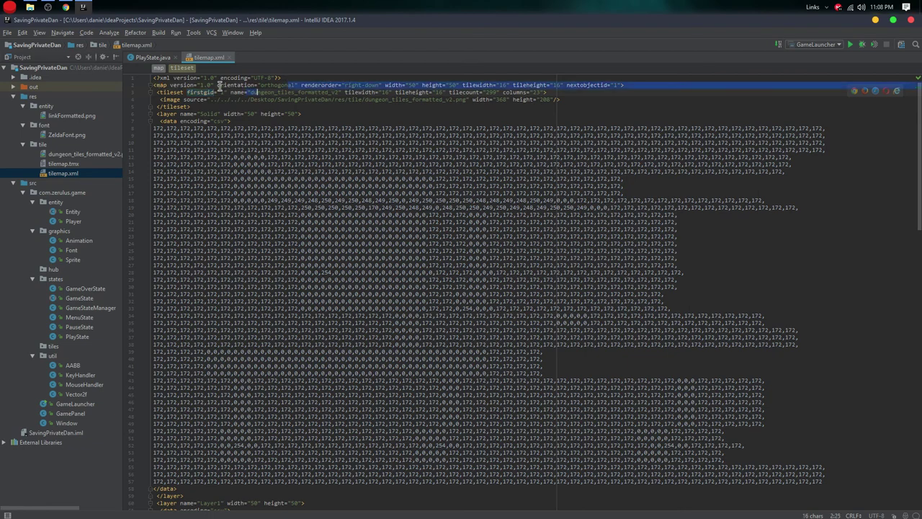
{"action": "left_click_drag", "start_coordinate": [376, 86], "coordinate": [254, 93]}
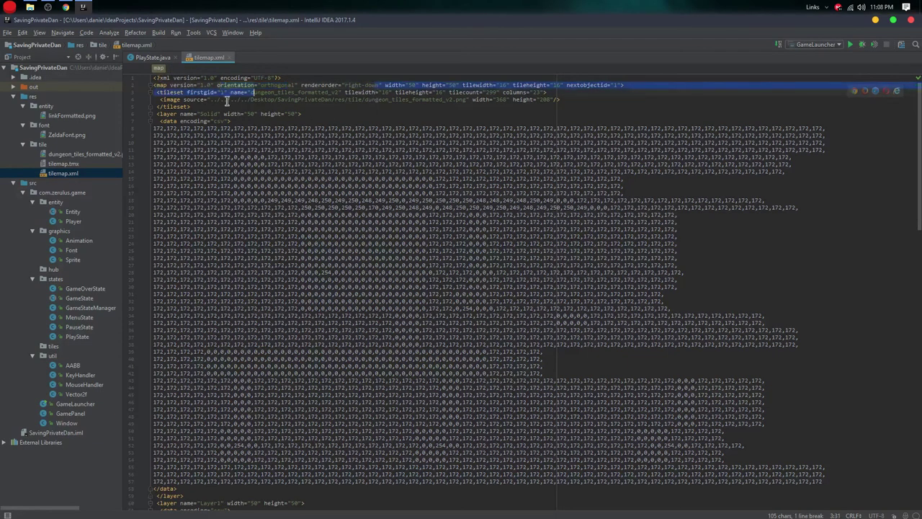
{"action": "left_click", "coordinate": [445, 85]}
{"action": "scroll", "coordinate": [481, 177], "scroll_direction": "down", "scroll_amount": 15}
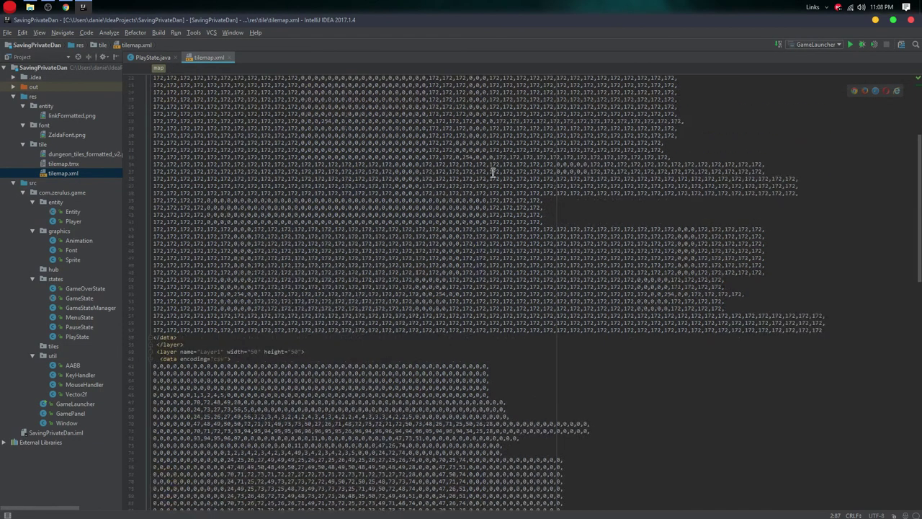